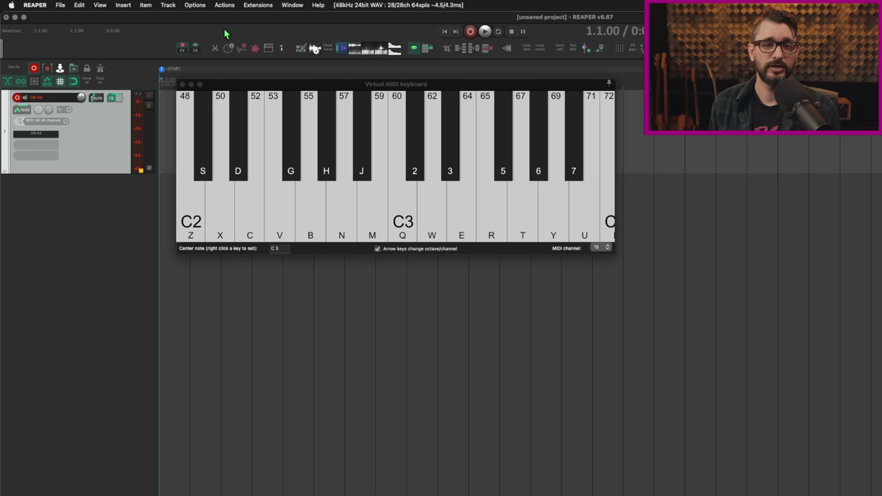
Step: Reposition the Virtual MIDI keyboard and play notes 48 and 50 (Z, X) without recording
left_click(104, 6)
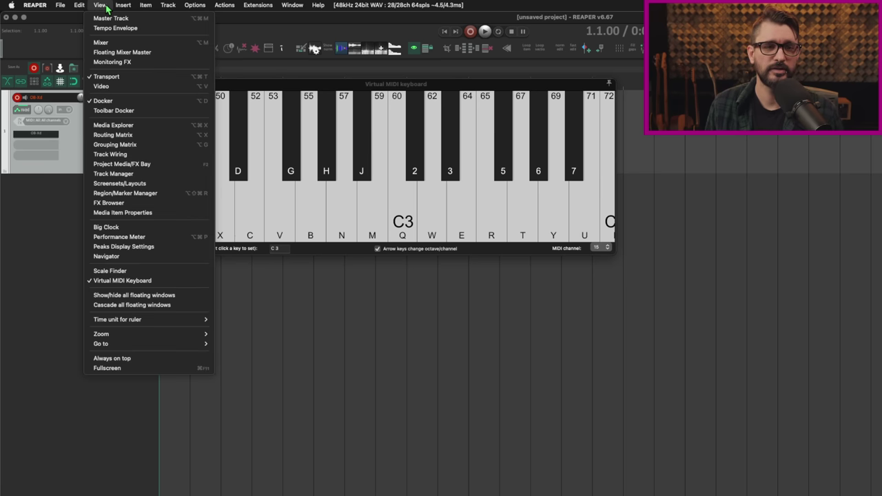
left_click(103, 5)
left_click_drag(255, 88, 258, 85)
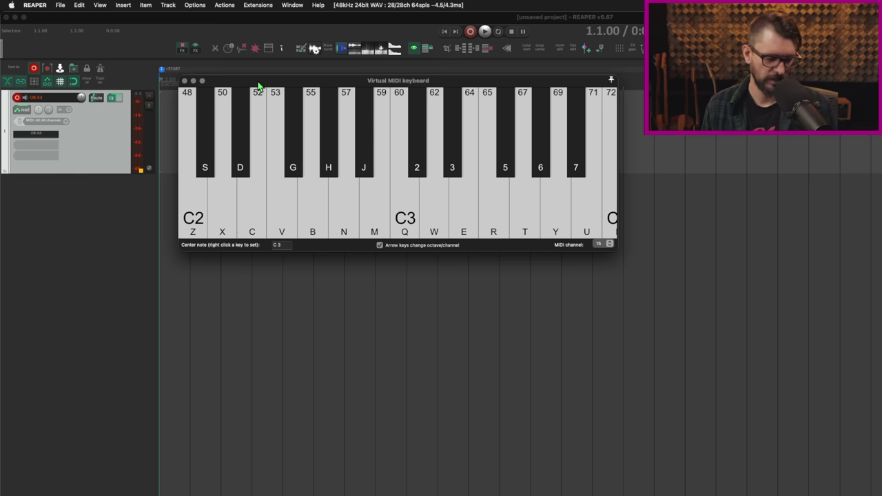
key("z")
key("x")
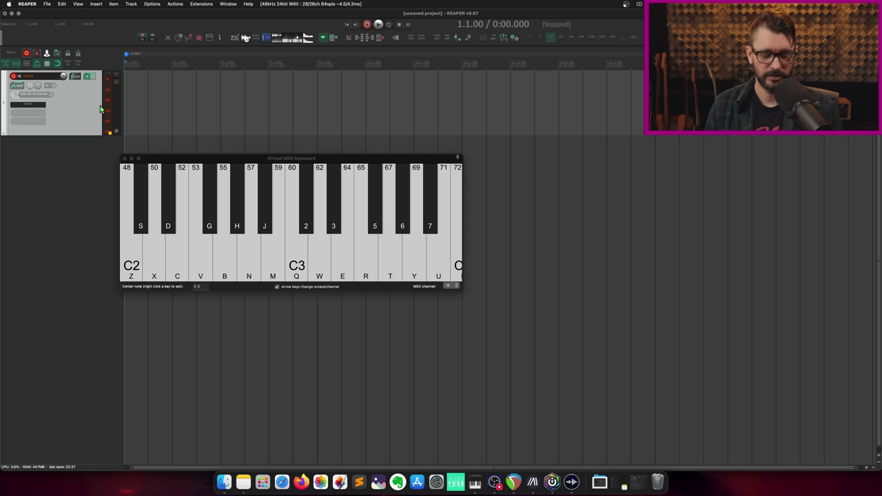
Step: Open the Actions list, clear the old filter and filter it on 'retroactive'
key("question")
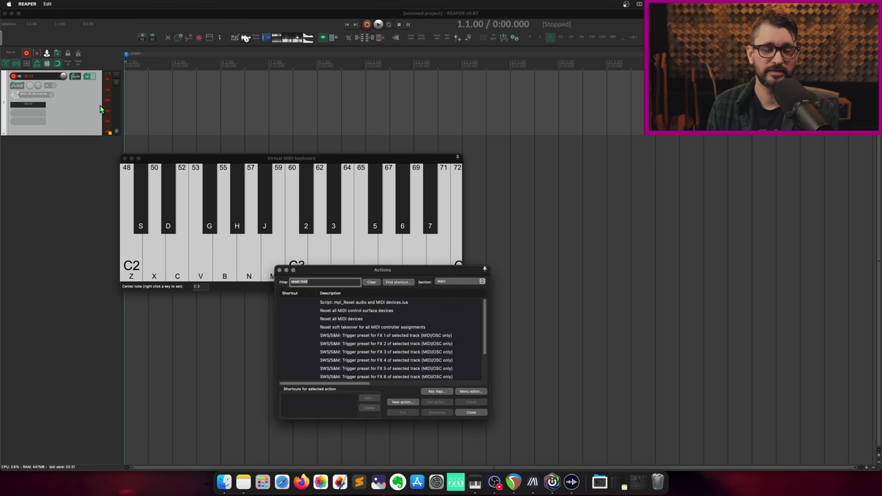
left_click_drag(358, 270, 304, 118)
left_click(311, 132)
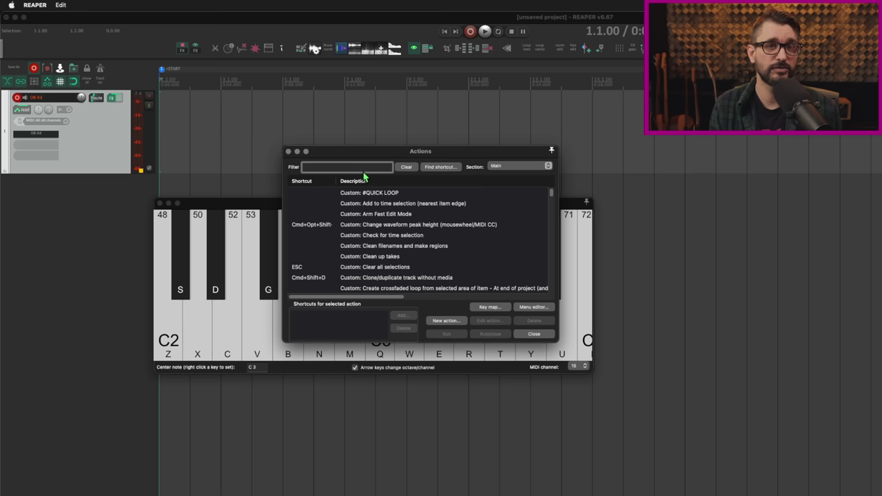
type("retroactive")
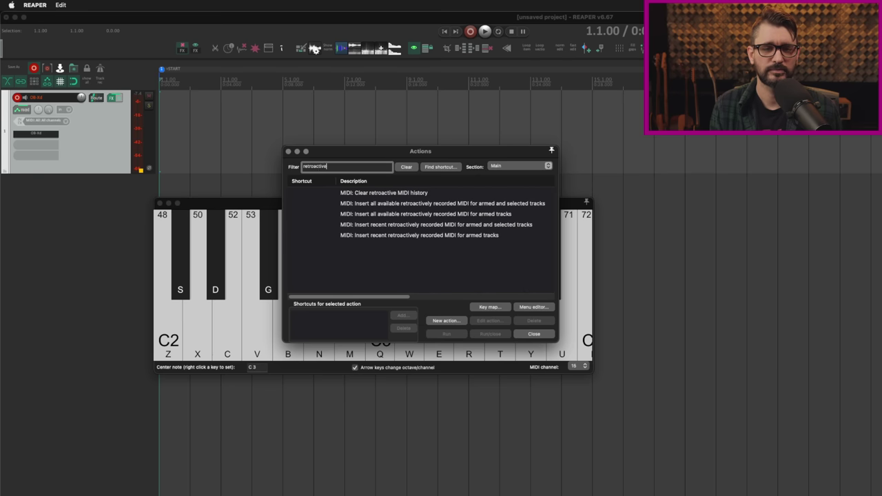
Step: Browse the five retroactive MIDI actions, from clearing history to inserting recent MIDI for armed tracks
left_click(384, 195)
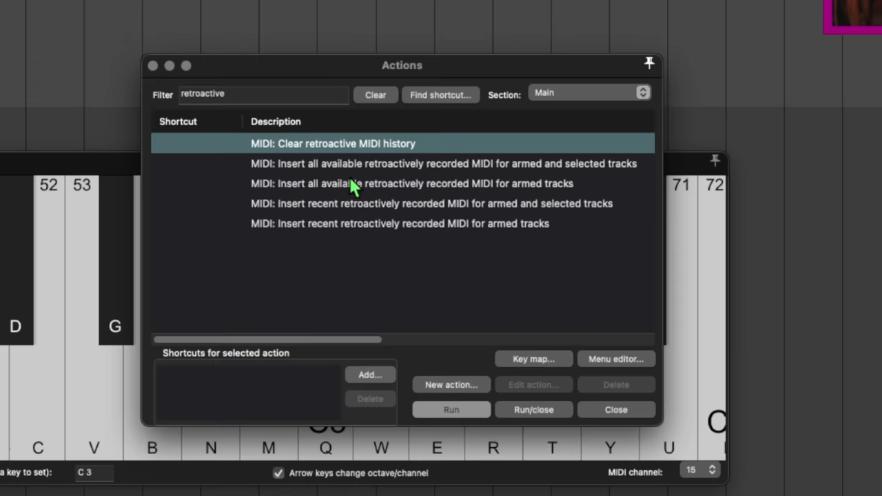
left_click(362, 163)
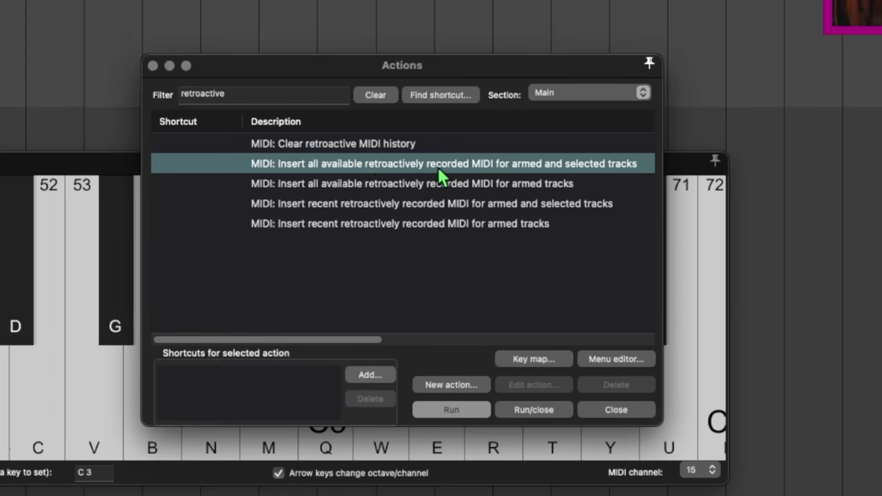
left_click(284, 188)
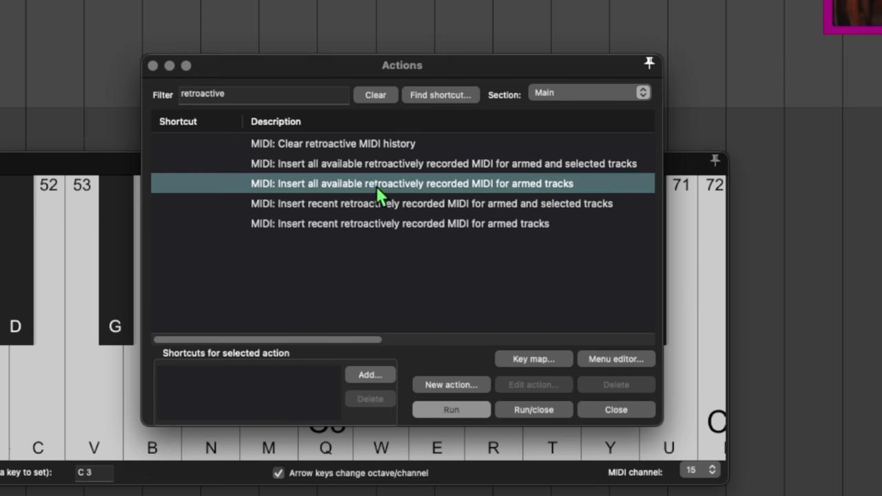
left_click(325, 205)
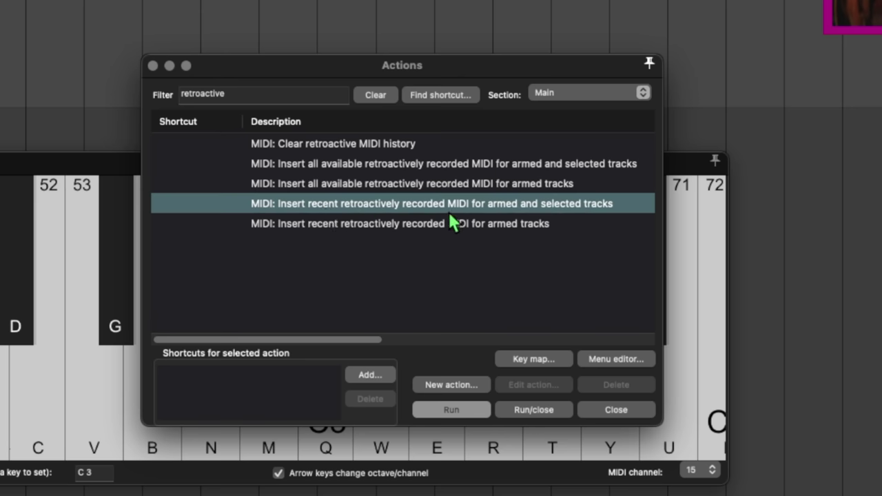
left_click(353, 224)
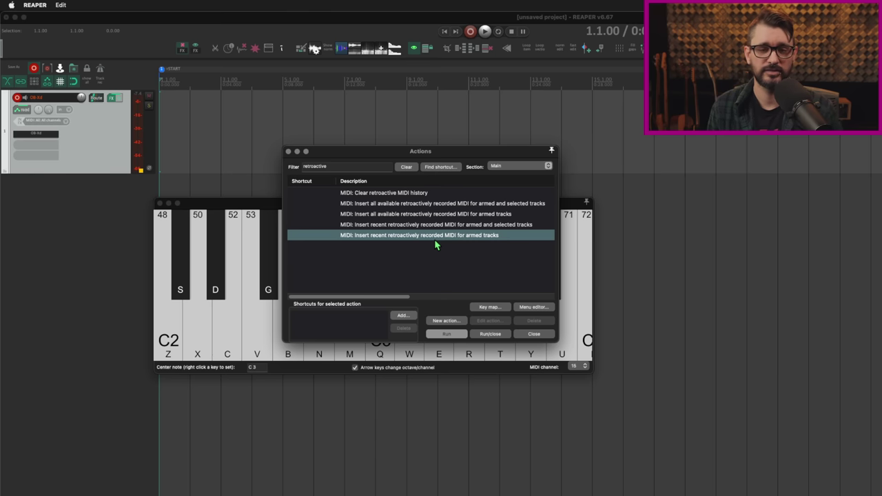
Step: Run 'Insert recent retroactively recorded MIDI for armed tracks' to create the first MIDI item
left_click(484, 226)
left_click(485, 236)
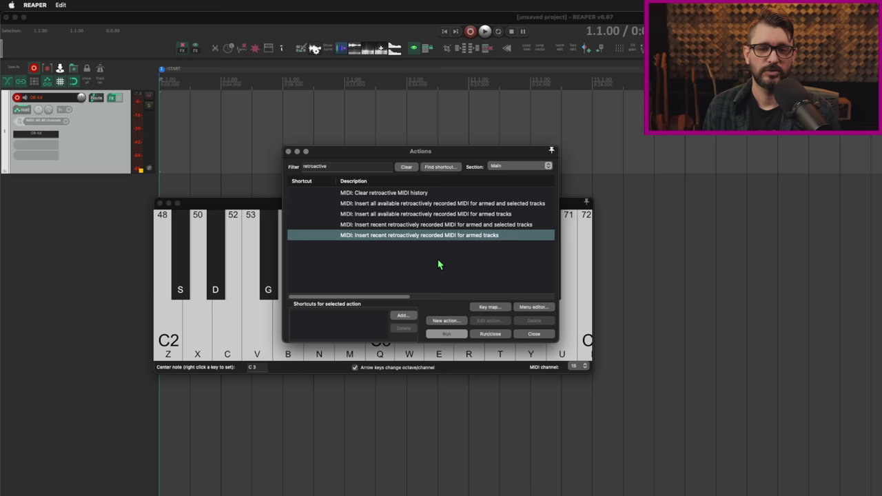
left_click(447, 334)
Step: Run the insert-recent action again to add a second MIDI item right after the first
scroll(479, 122, "down", 4)
left_click(472, 157)
left_click_drag(471, 158, 475, 246)
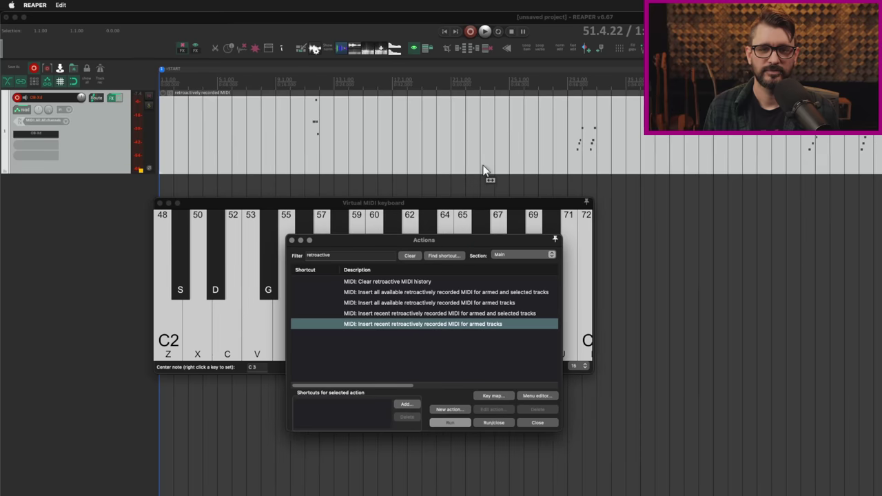
scroll(423, 170, "down", 3)
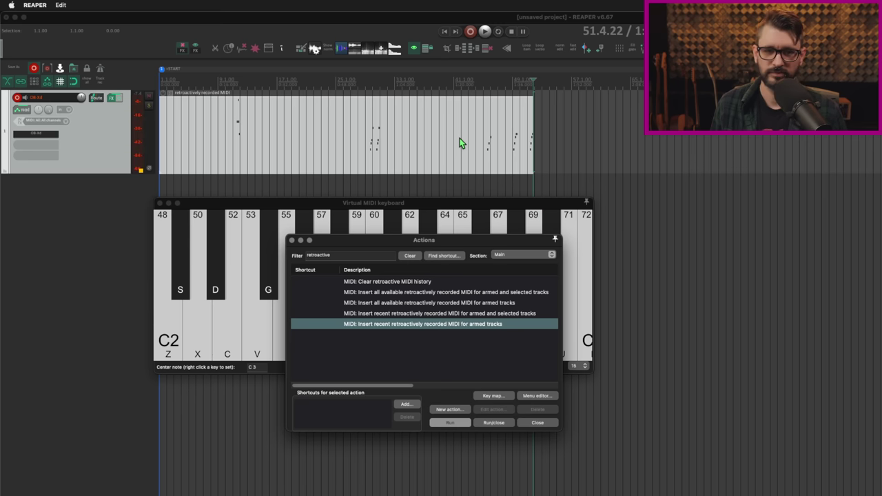
left_click(460, 425)
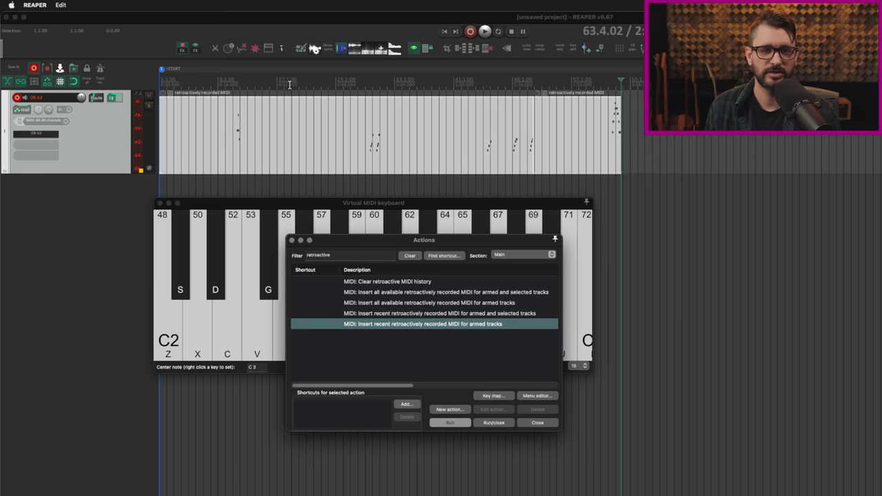
Step: Return to project start, play Z, X and D notes, and insert them as retroactive MIDI
left_click(263, 84)
left_click(316, 91)
key("Home")
left_click(441, 399)
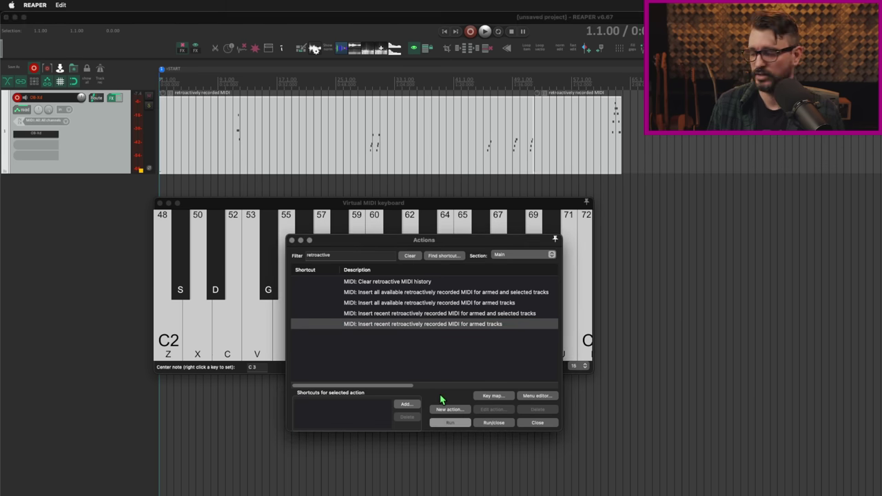
key("z")
key("x")
key("d")
key("z")
key("x")
key("d")
key("z")
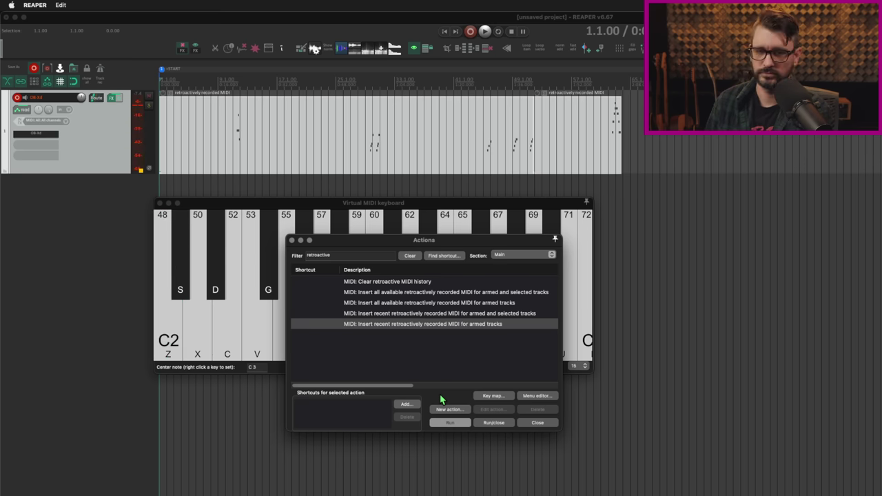
left_click(452, 423)
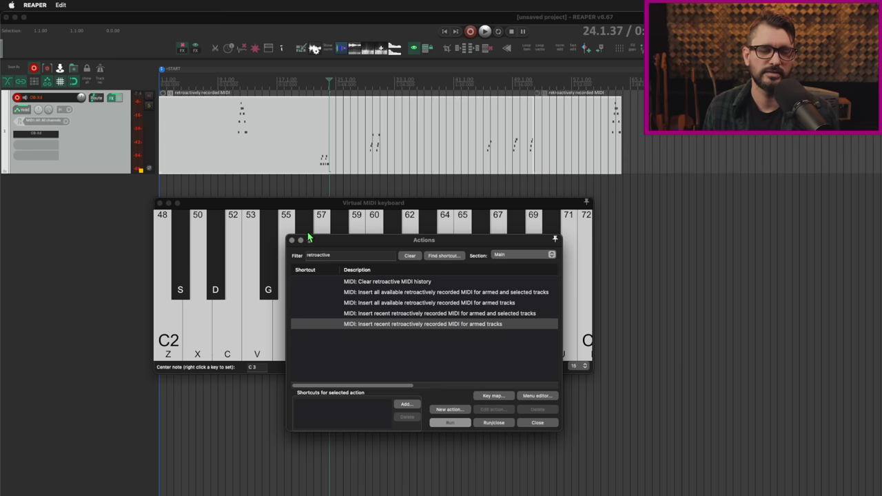
Step: Select 'MIDI: Clear retroactive MIDI history' in the Actions list
mouse_move(310, 242)
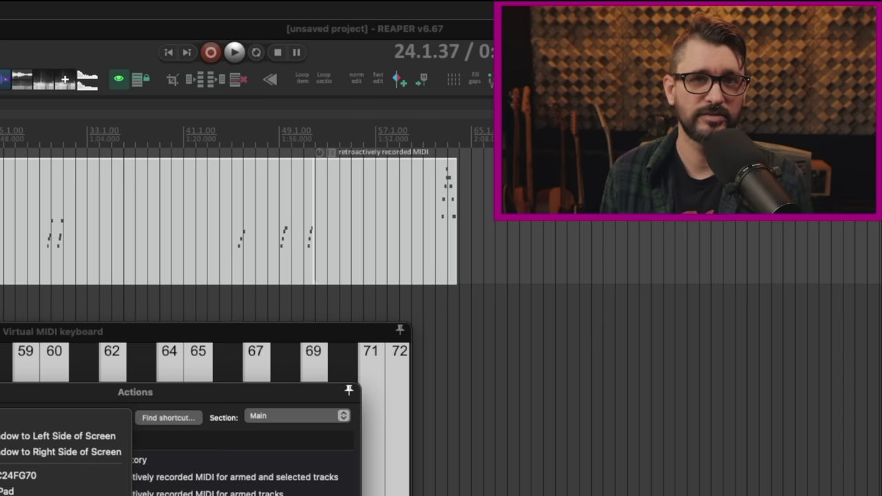
left_click(5, 393)
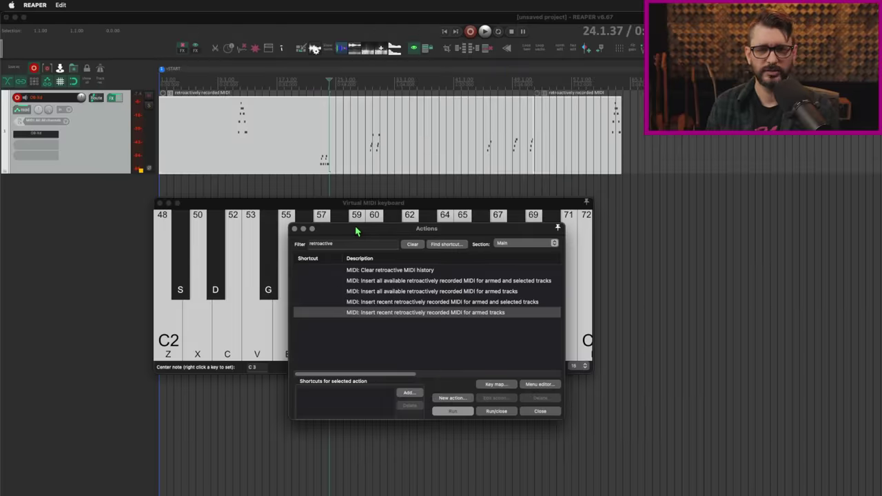
left_click(384, 272)
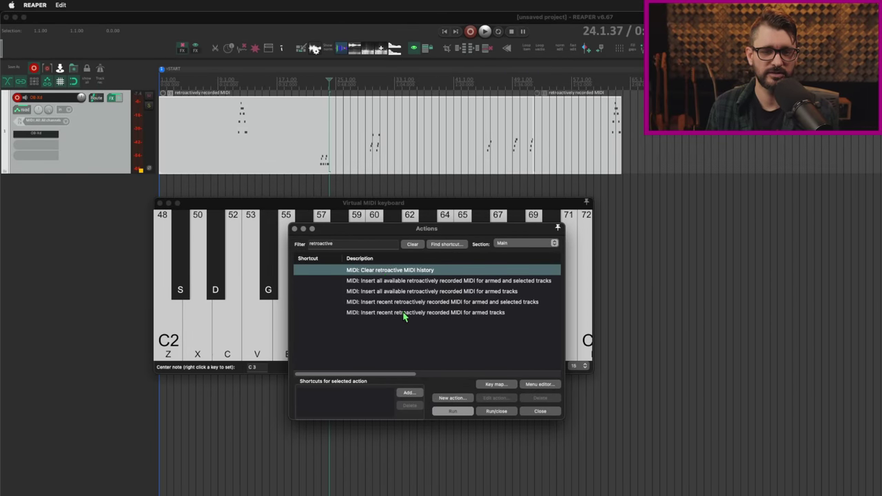
Step: Clear the retroactive MIDI history, remove the old items, and return to project start
left_click(454, 412)
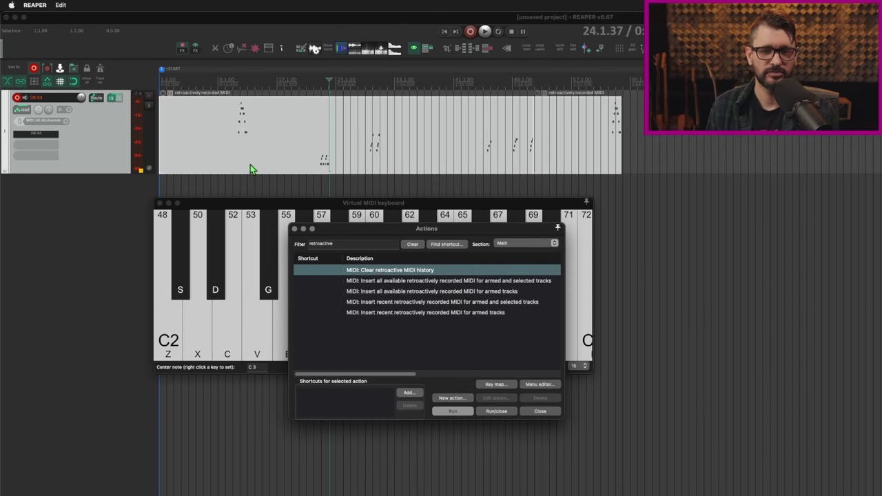
left_click(111, 140)
key("super+z")
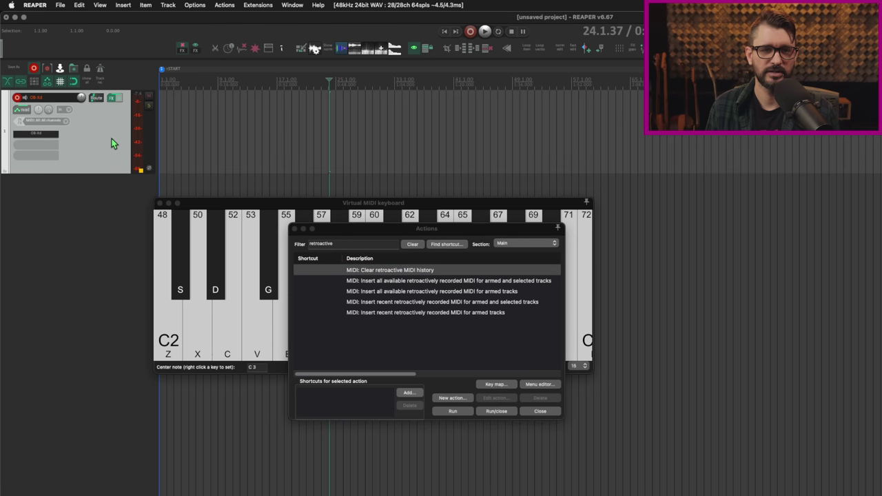
left_click(248, 170)
left_click(275, 95)
key("Home")
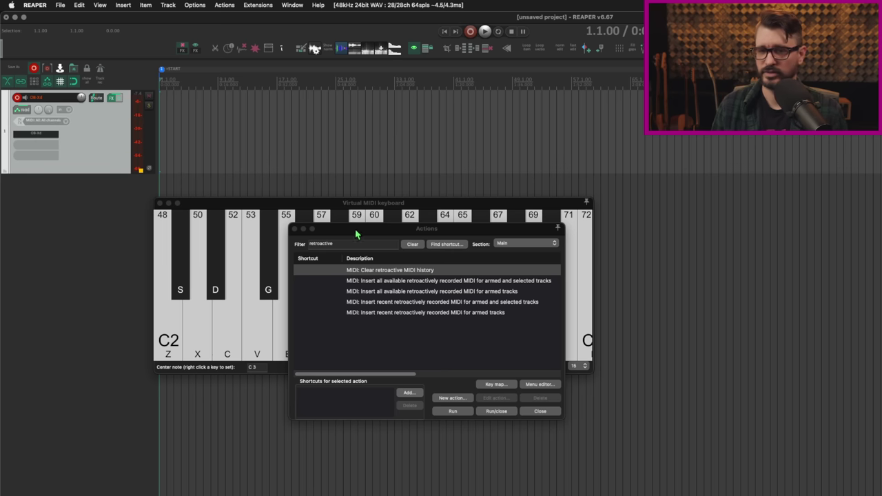
Step: Play notes 48, 52, 53, 55 and a 48+52 chord on the virtual keyboard
left_click_drag(370, 204, 378, 167)
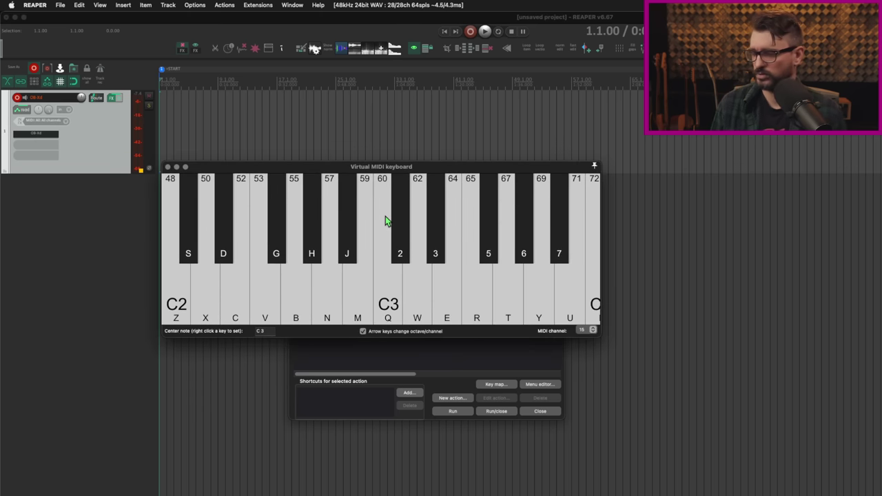
key("z")
key("c")
key("v")
key("b")
key("z")
key("c")
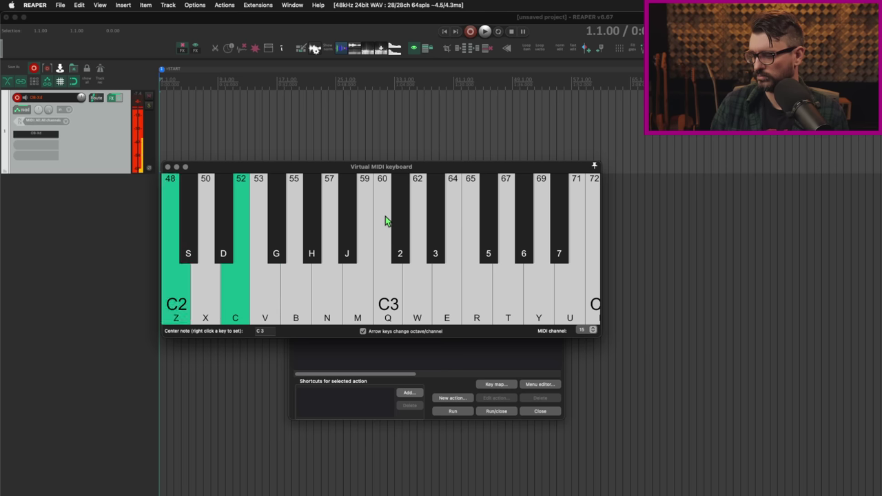
Step: Insert all available retroactively recorded MIDI for armed tracks at project start
left_click(435, 366)
left_click(459, 292)
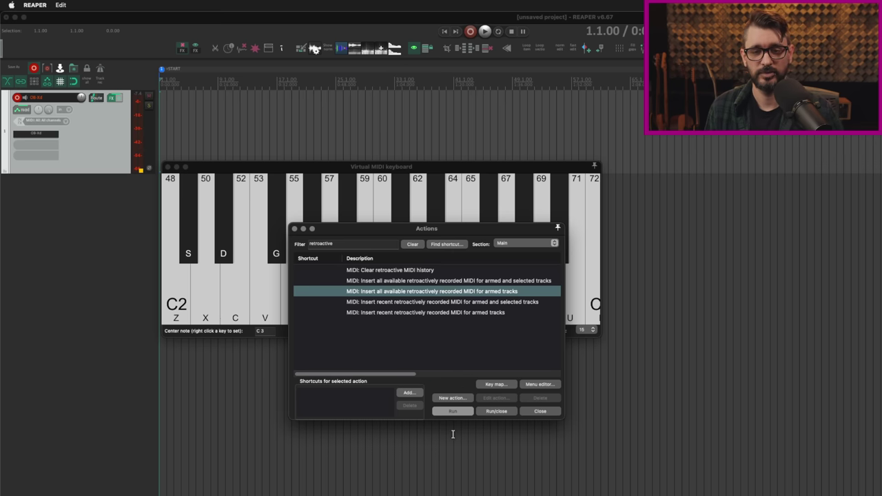
left_click(453, 412)
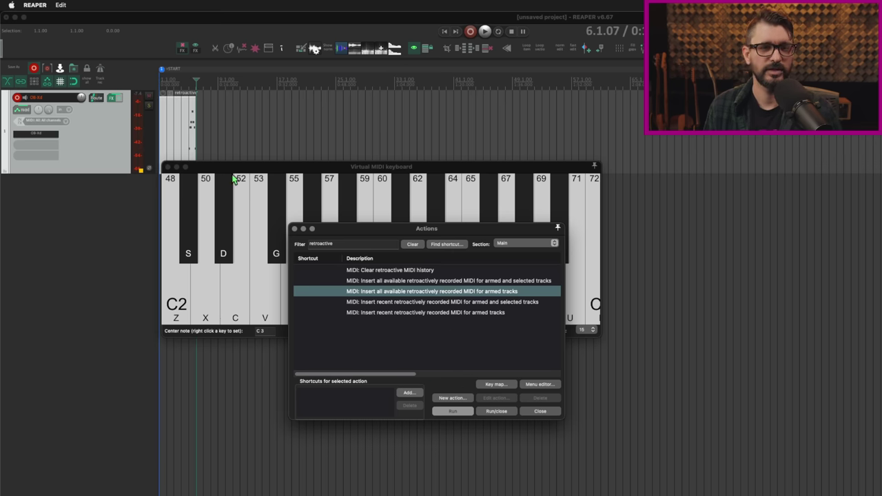
left_click_drag(236, 177, 230, 216)
left_click(409, 406)
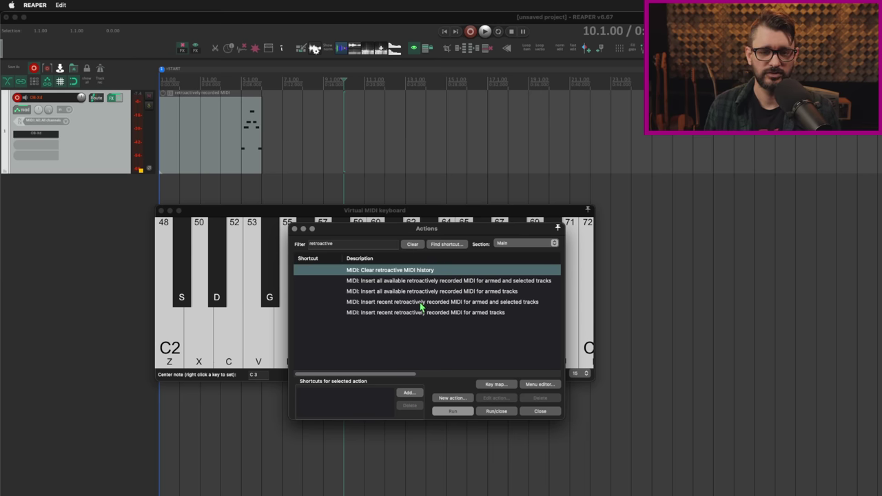
Step: Assign Shift+F8 to 'Clear retroactive MIDI history'
left_click(406, 394)
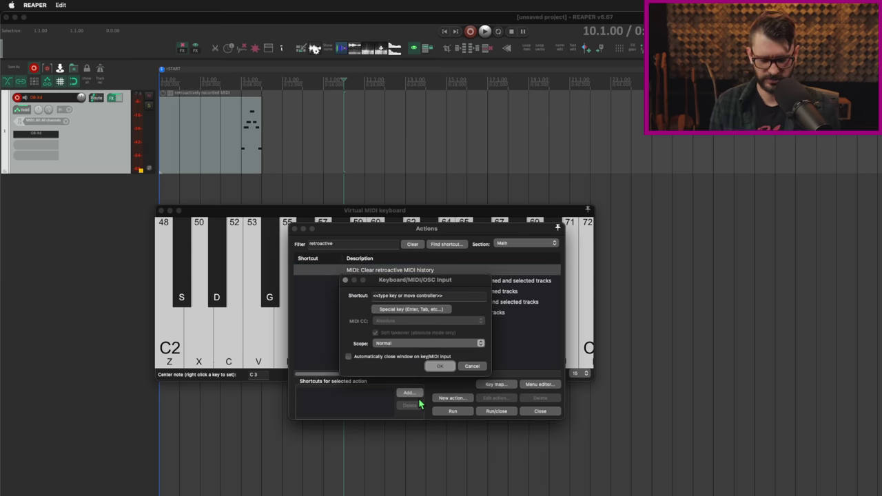
key("shift+F8")
left_click(440, 367)
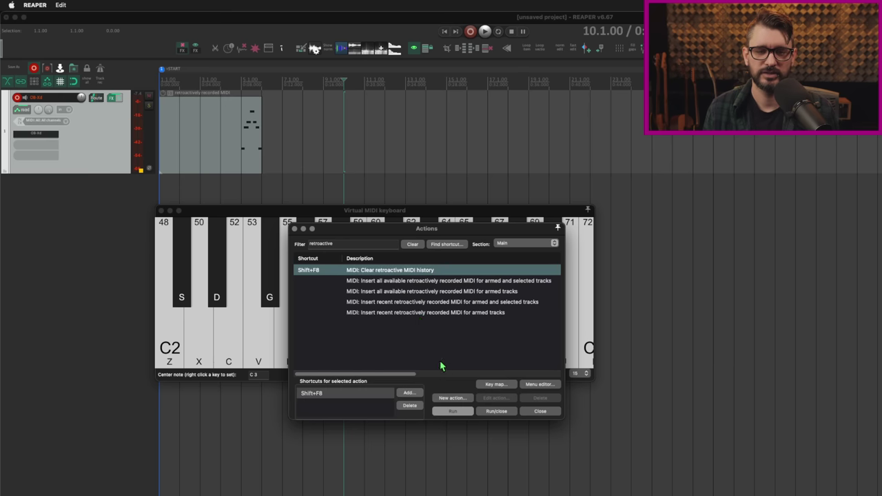
Step: Assign F8 to 'Insert recent retroactively recorded MIDI for armed tracks' and close the Actions list
left_click(421, 314)
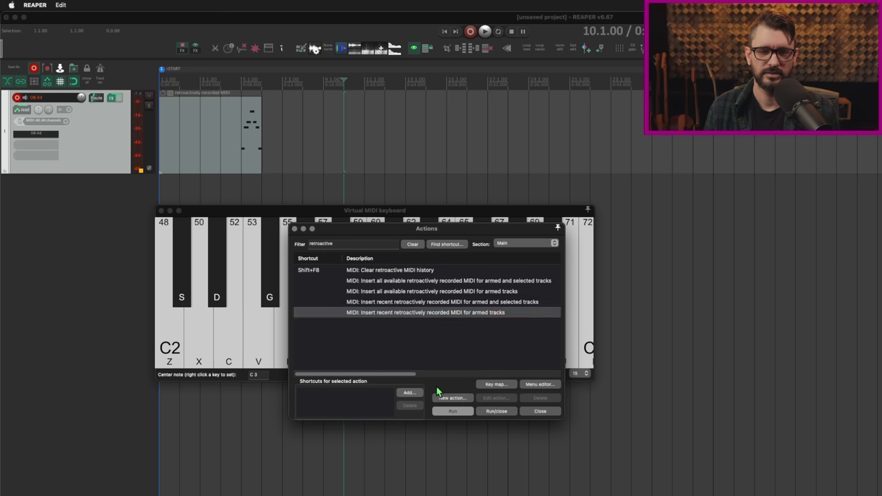
left_click(416, 395)
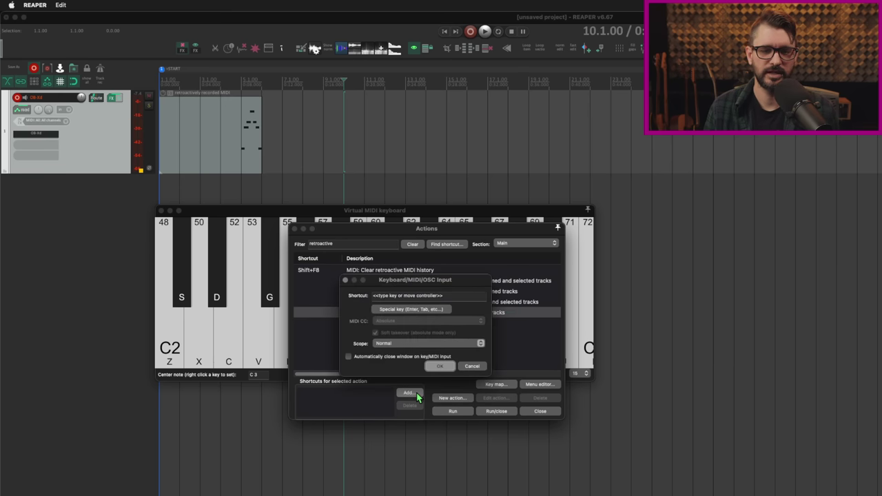
key("F8")
left_click(438, 366)
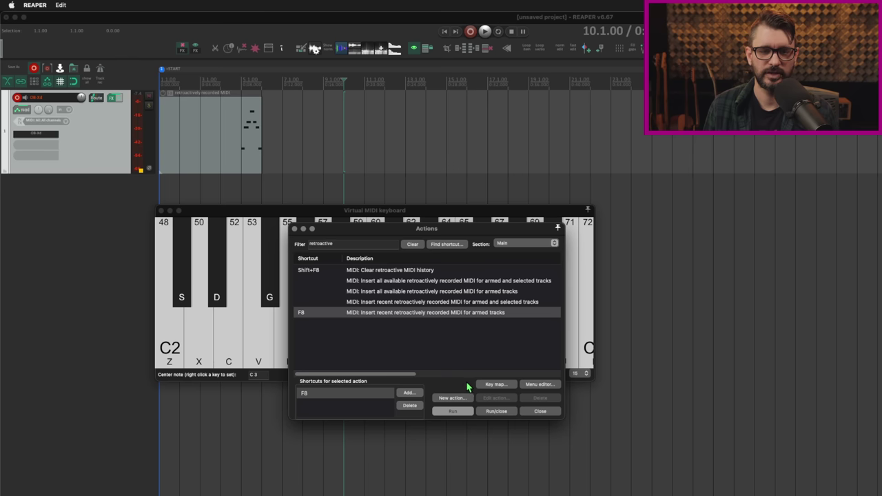
left_click(541, 416)
Step: Play C2 notes during playback from bar 13, insert them as retroactive MIDI, and enlarge the track
left_click(405, 133)
key("space")
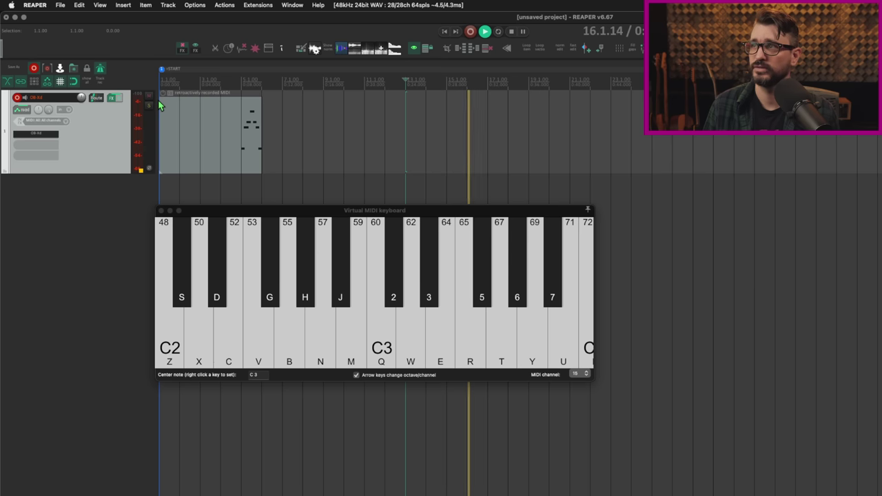
key("z")
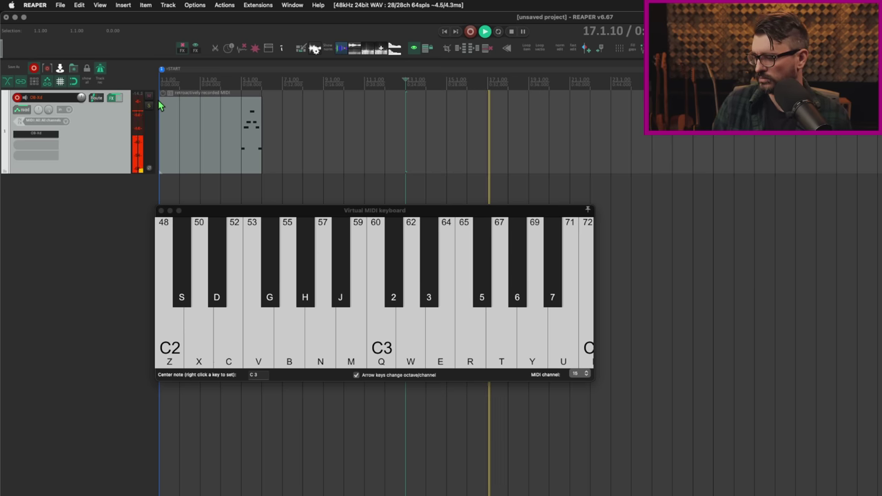
key("z")
key("z")
key("z")
key("z")
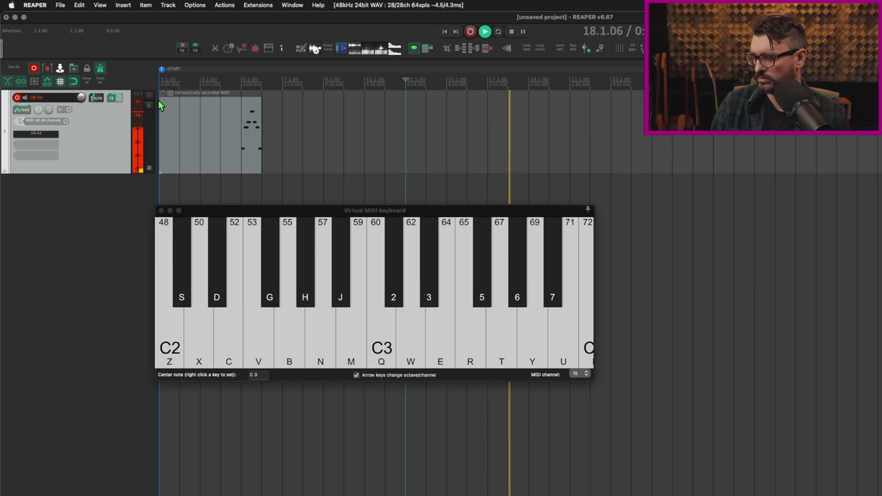
key("z")
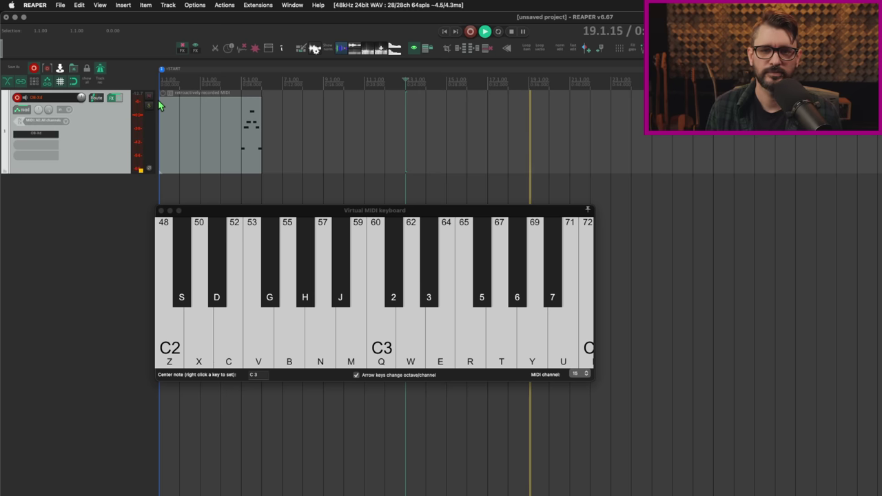
key("space")
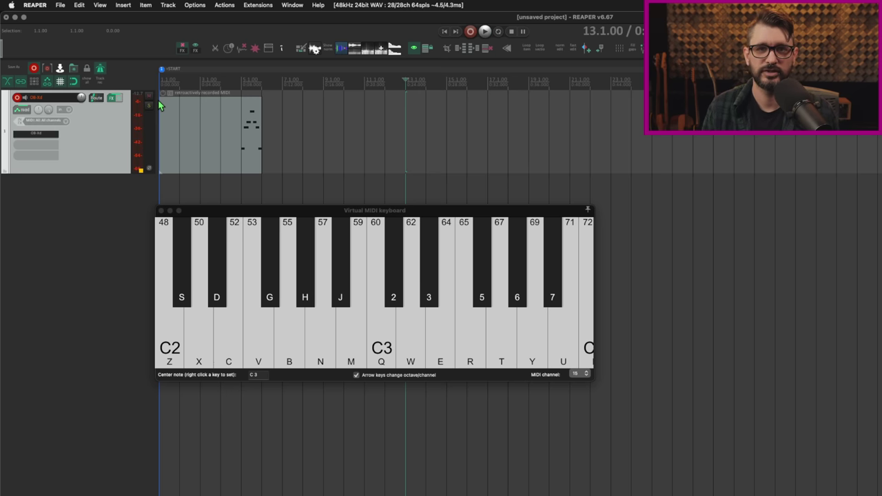
key("ctrl+shift+r")
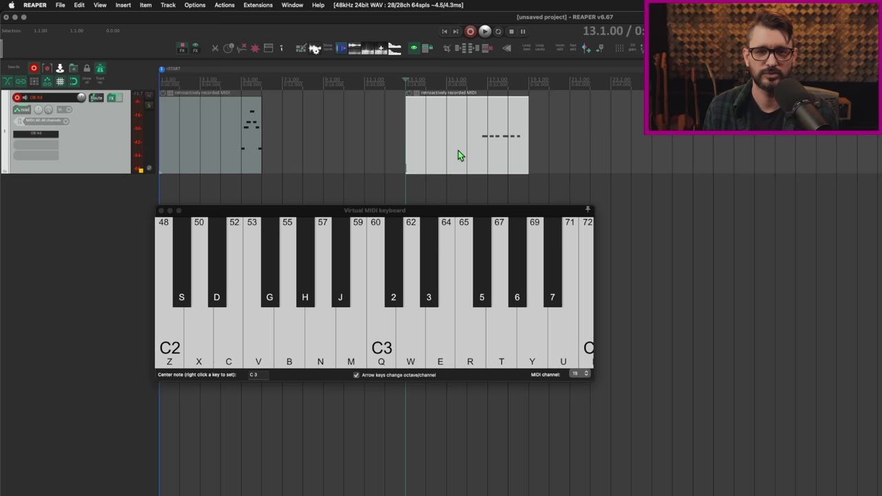
left_click(484, 107)
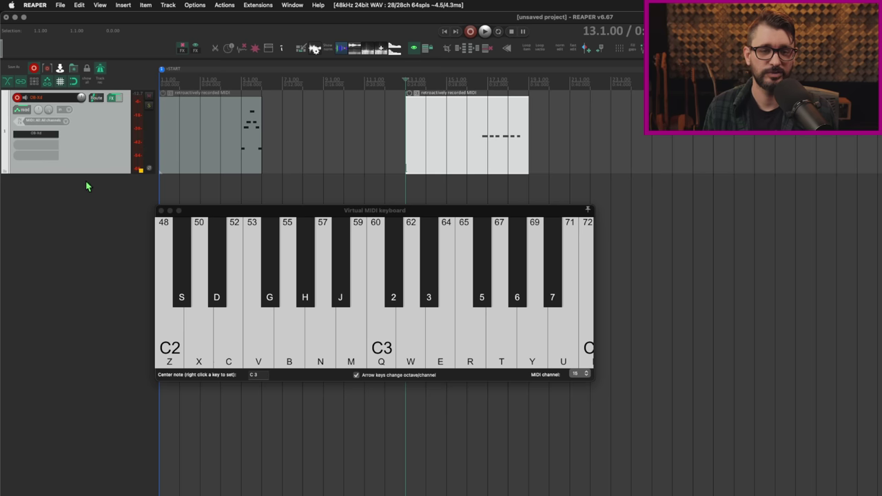
left_click_drag(99, 173, 118, 187)
Step: Move the virtual keyboard lower and enable Options > Offset overlapping media items vertically
left_click(258, 216)
left_click_drag(259, 216, 231, 343)
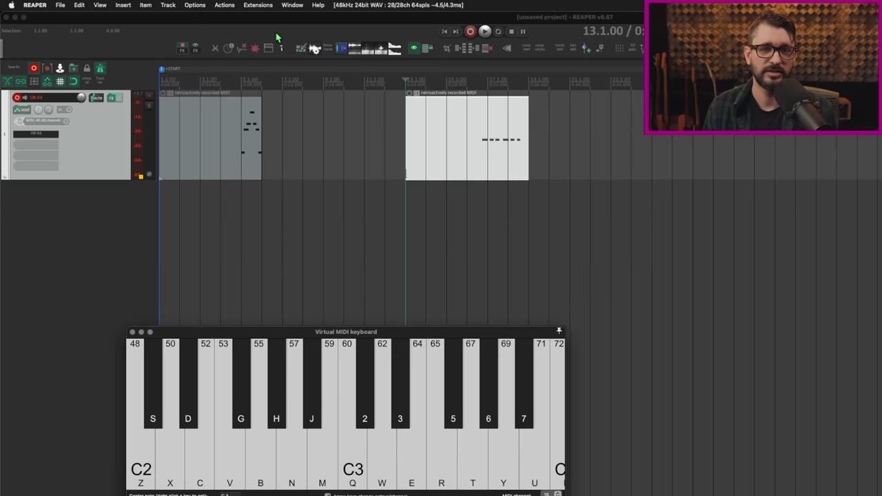
left_click(195, 6)
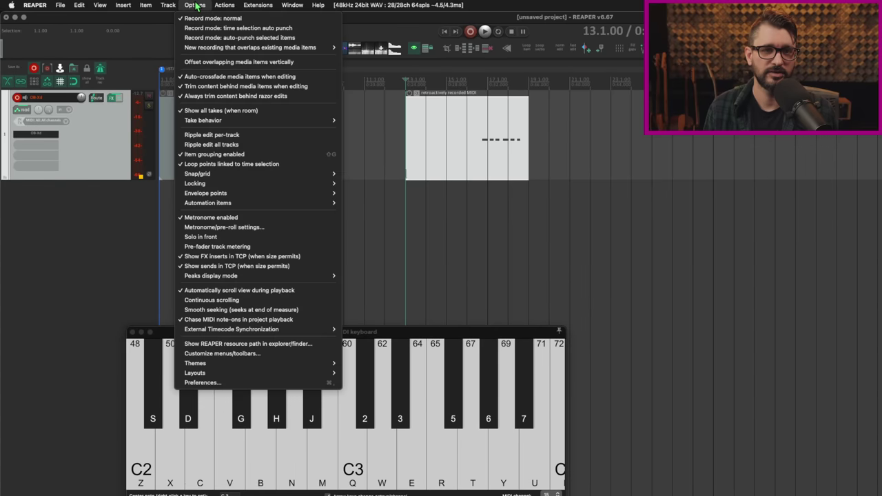
left_click(222, 63)
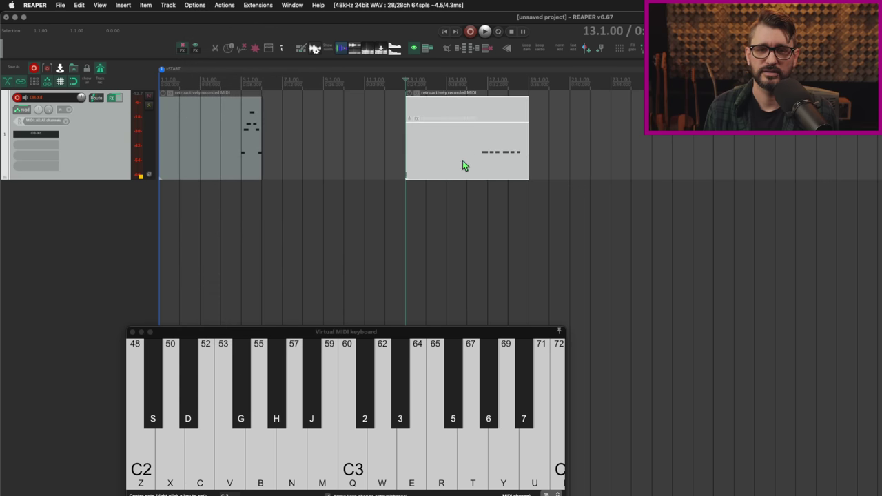
Step: Test stacking overlapping retroactive MIDI copies on the bar-13 item, undoing extras
left_click(449, 133)
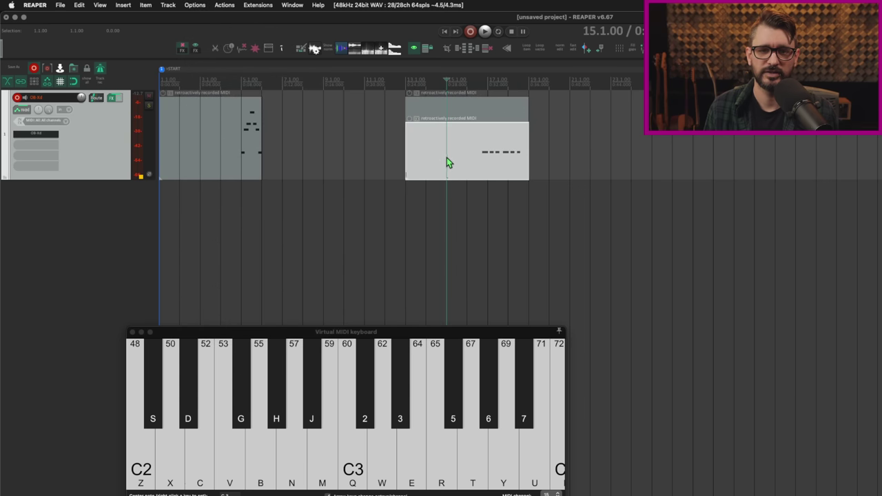
mouse_move(447, 163)
left_mouse_down()
mouse_move(620, 161)
mouse_move(447, 151)
left_mouse_up()
left_click(475, 149)
key("Delete")
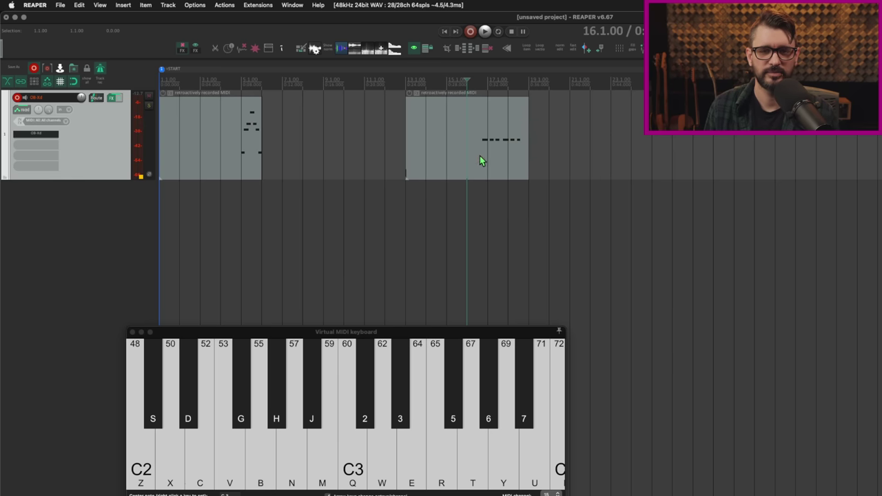
left_click(455, 152)
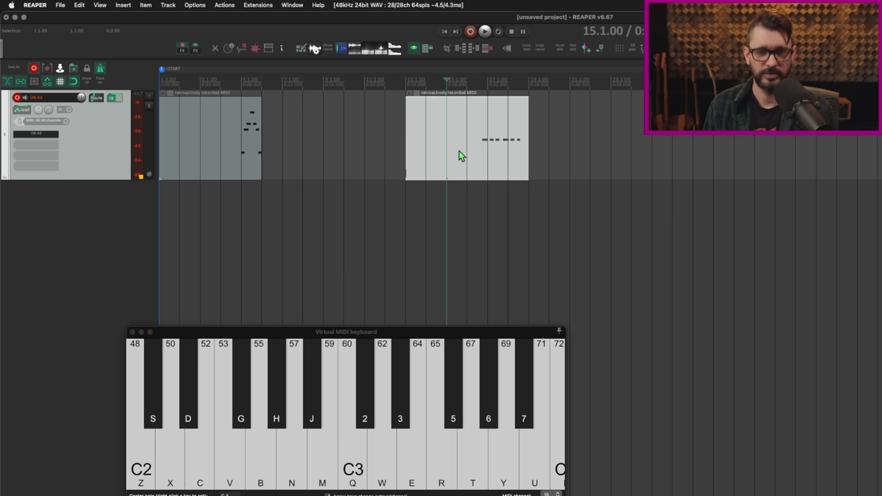
key("ctrl+shift+r")
key("ctrl+shift+r")
key("ctrl+shift+r")
key("ctrl+shift+r")
key("ctrl+shift+r")
key("ctrl+shift+r")
key("ctrl+shift+r")
key("ctrl+shift+r")
key("ctrl+shift+r")
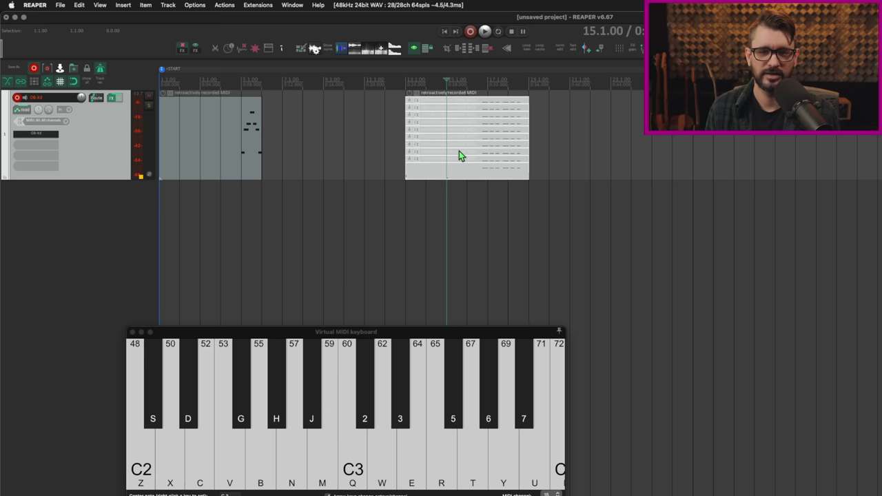
key("ctrl+z")
key("ctrl+z")
key("ctrl+z")
key("ctrl+z")
key("ctrl+z")
key("ctrl+z")
key("ctrl+z")
key("ctrl+z")
key("ctrl+z")
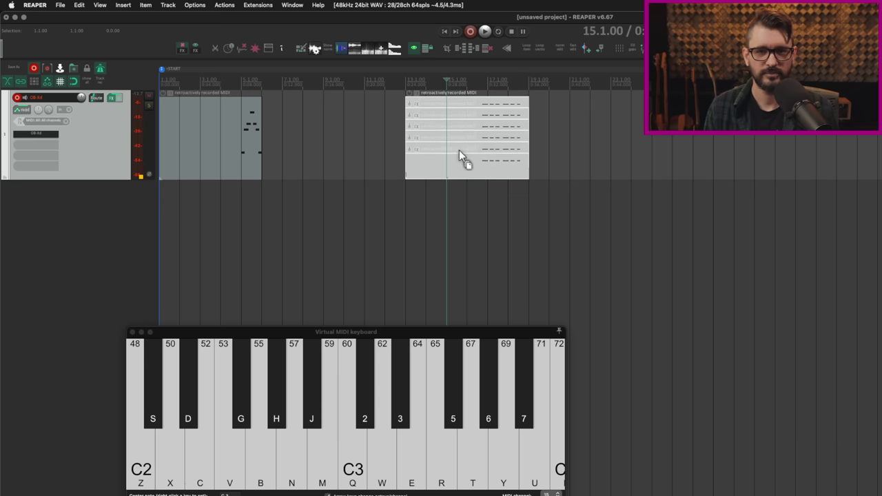
key("ctrl+z")
key("ctrl+z")
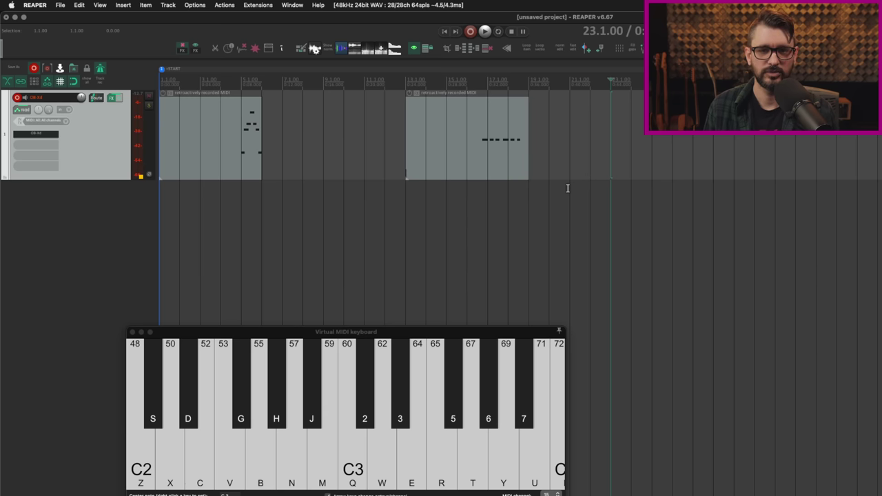
key("ctrl+shift+z")
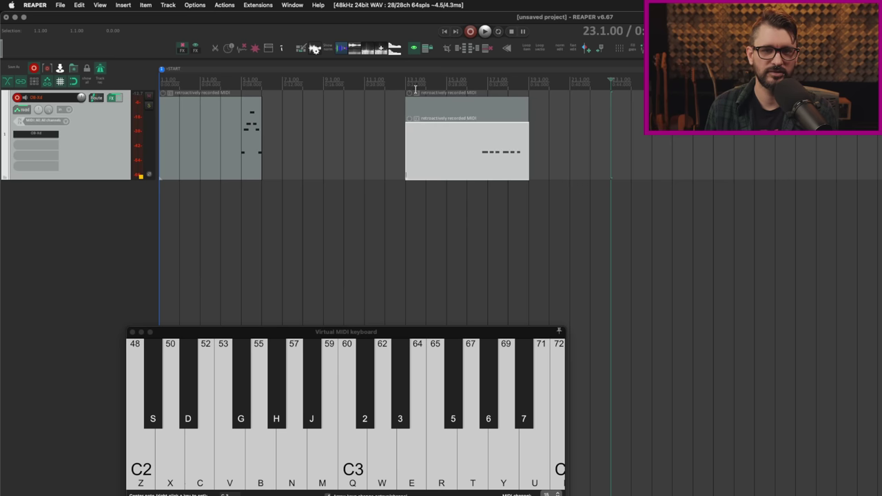
Step: Undo the extra copy, then play notes at bar 21 and insert all retroactive MIDI there
left_click(434, 156)
key("ctrl+z")
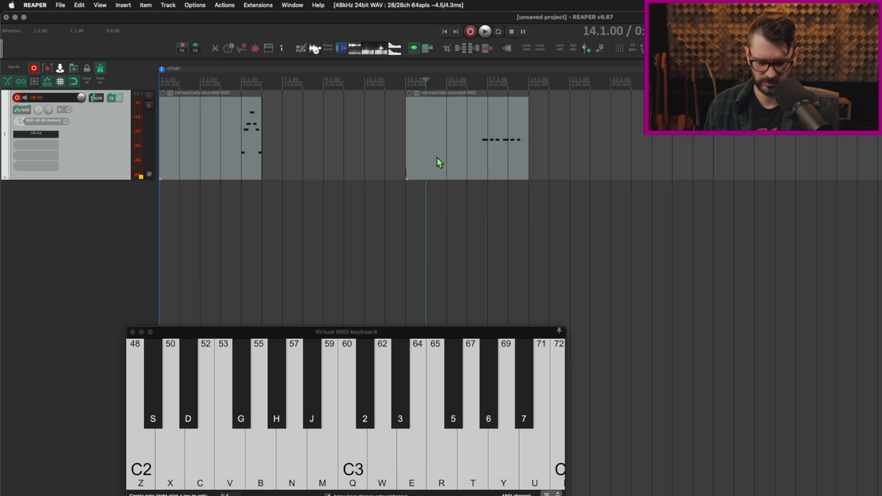
left_click(571, 126)
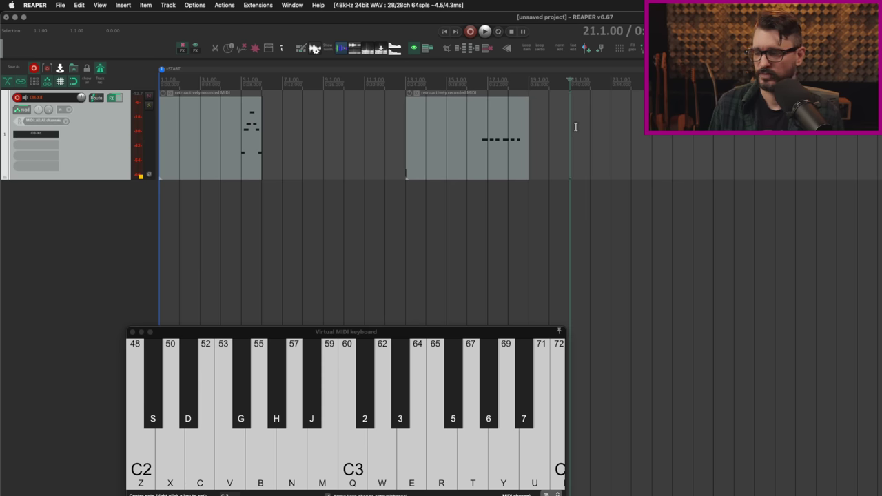
key("z")
key("x")
key("d")
key("g")
key("x")
key("z")
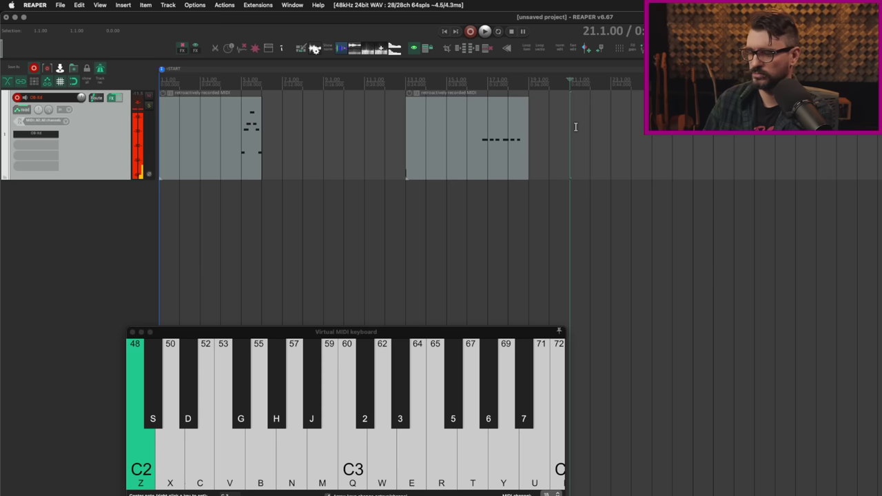
key("ctrl+shift+r")
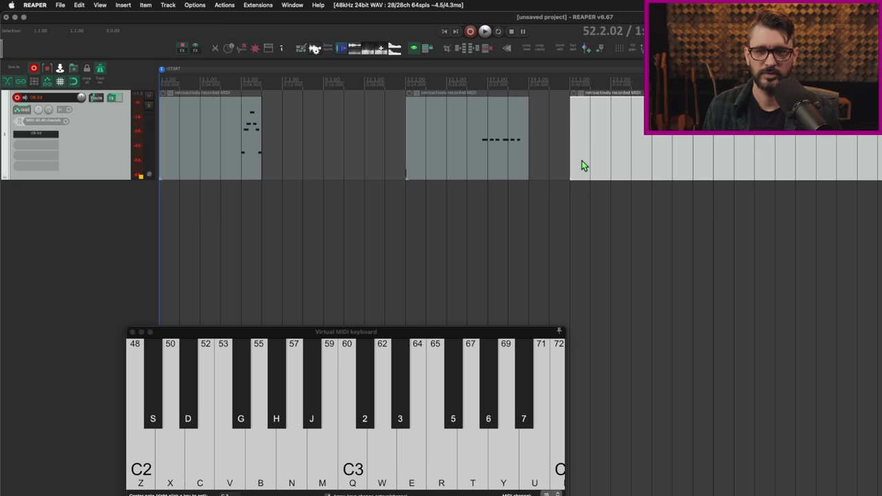
scroll(581, 166, "down", 3)
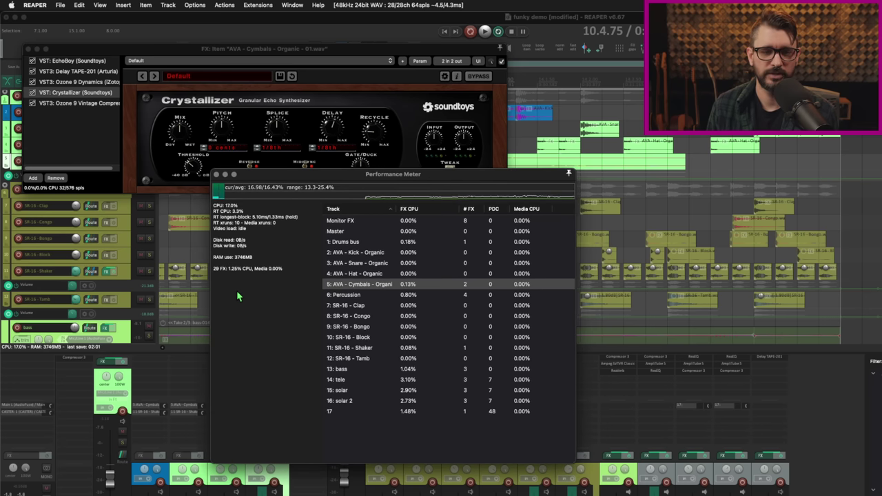
Step: Right-click the Performance Meter's info area to show its display options
right_click(237, 285)
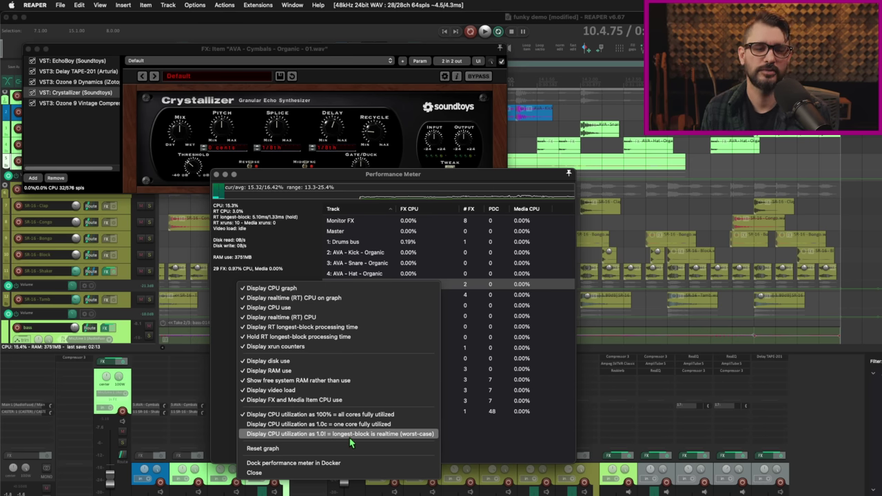
Step: Show Performance Meter CPU as worst-case load, where 1.0! means the longest block is realtime
left_click(401, 434)
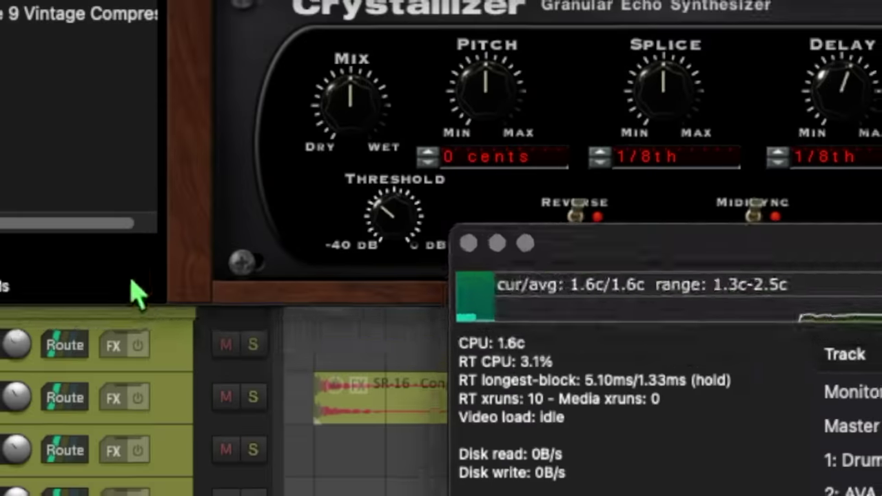
Step: Move the cymbals FX chain window aside and bring the Performance Meter to the front
left_click_drag(113, 48, 184, 53)
left_click_drag(227, 2, 335, 3)
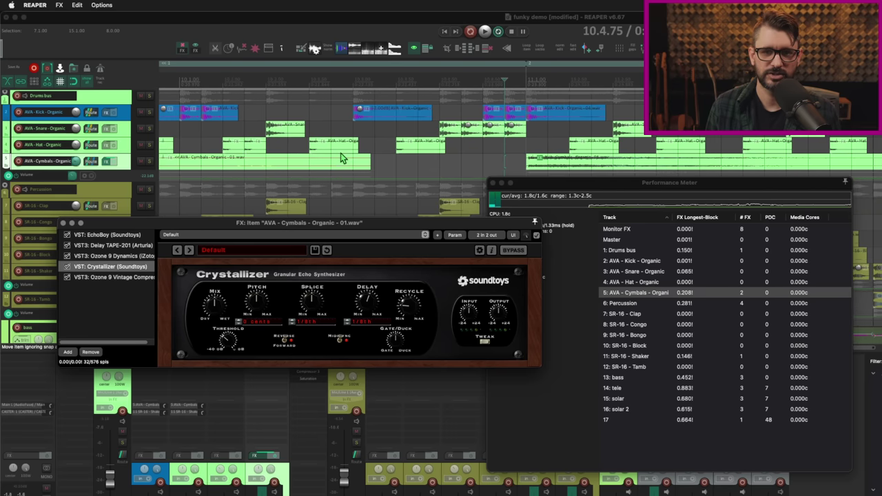
scroll(339, 157, "left", 3)
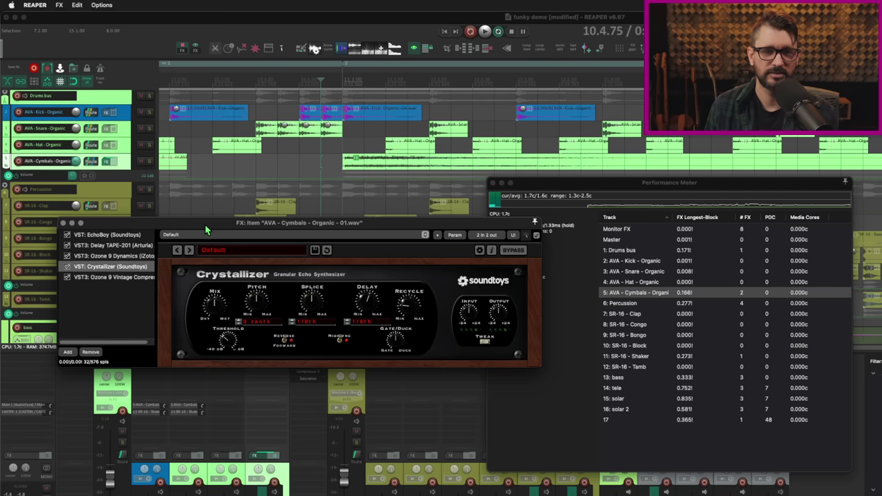
left_click_drag(587, 186, 608, 180)
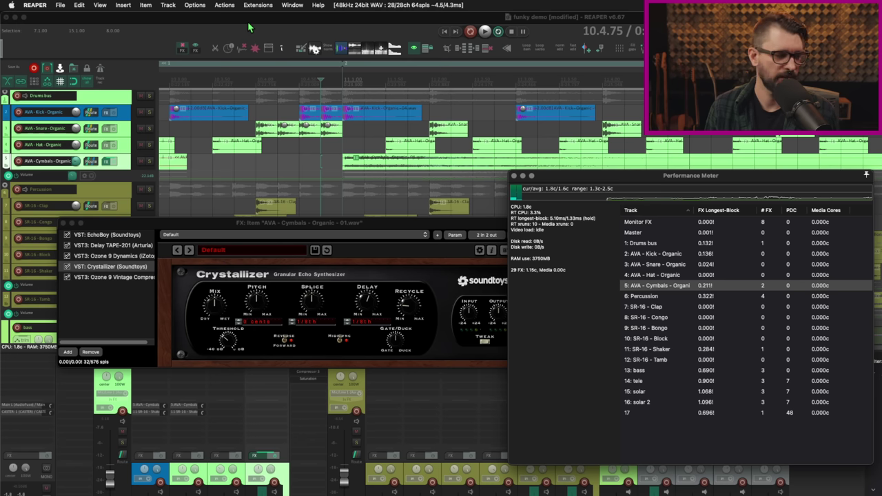
Step: Play and stop the project twice while watching the CPU and media-core meters
key("space")
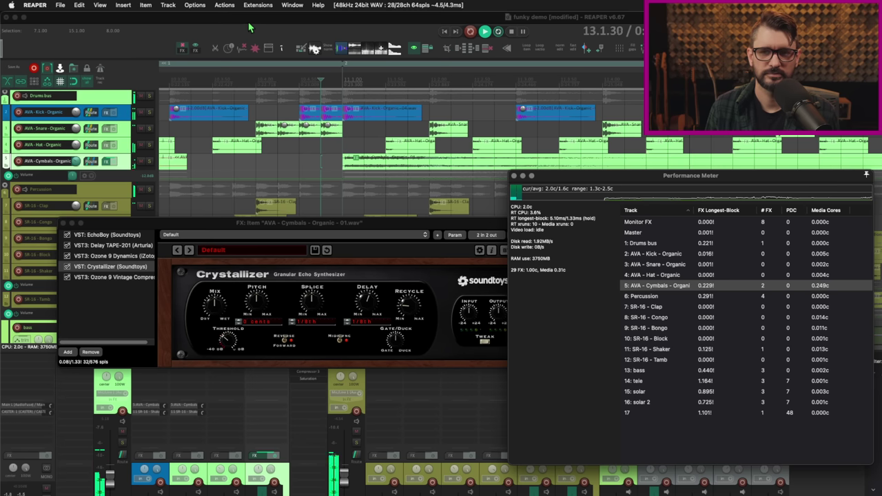
key("space")
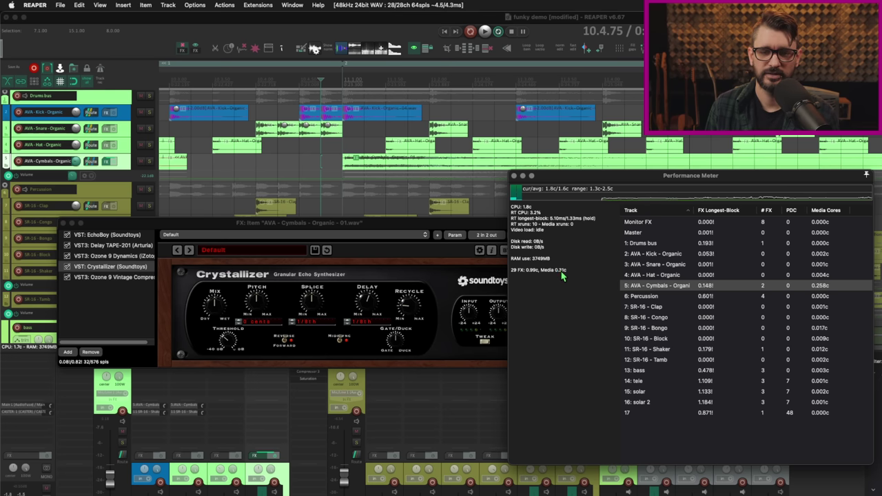
key("space")
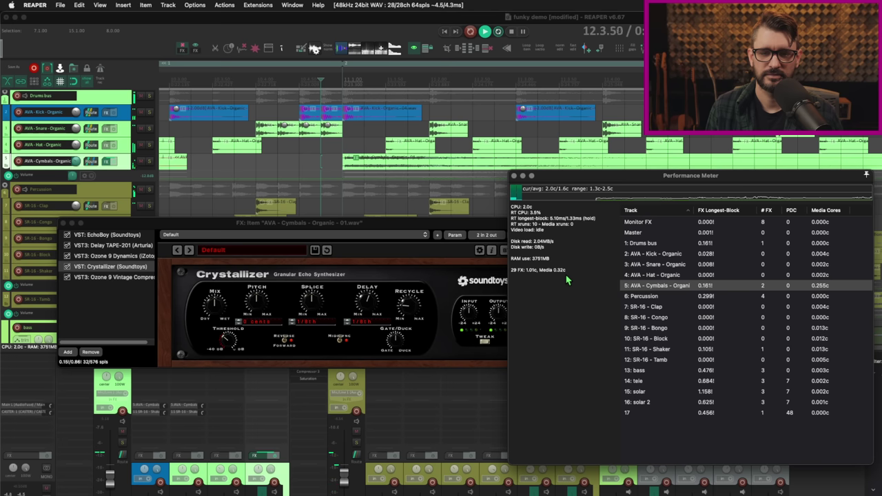
key("space")
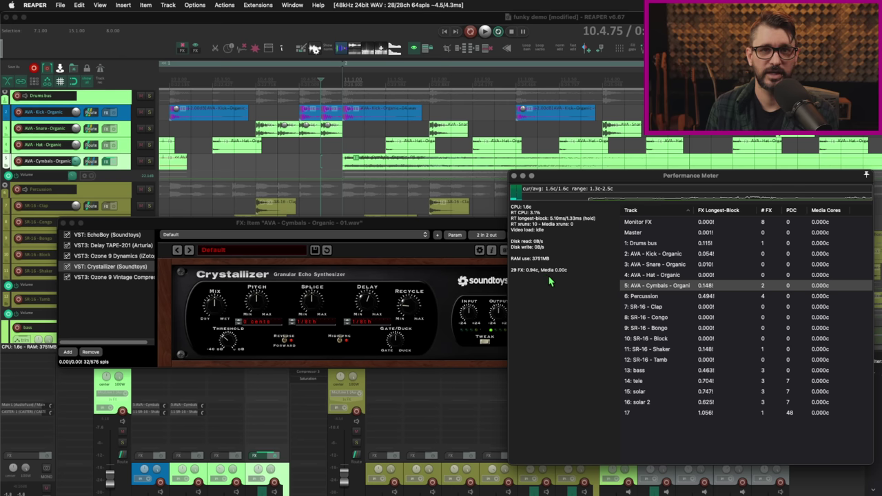
Step: View the Ozone 9 Vintage Compressor in the cymbals item FX chain, then close that window
left_click(111, 279)
left_click(111, 279)
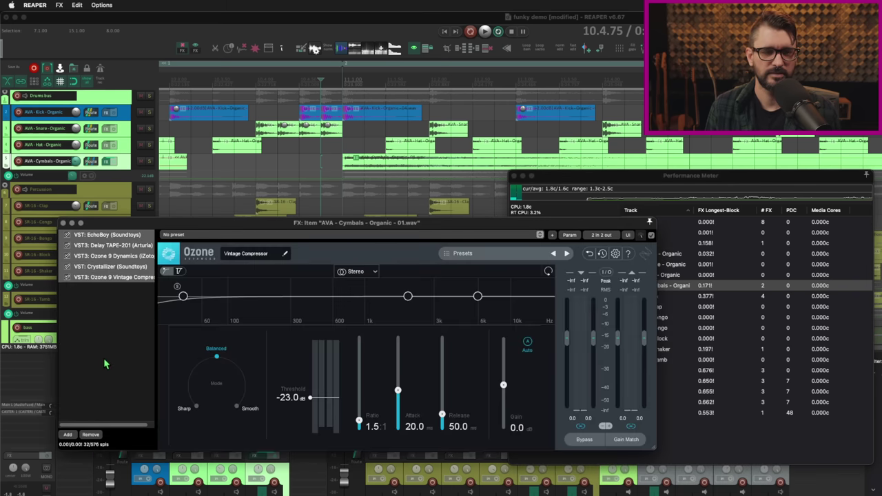
left_click(90, 436)
left_click(63, 222)
Step: Shift the Performance Meter left, then play and stop to check media-core usage
left_click_drag(586, 175, 545, 178)
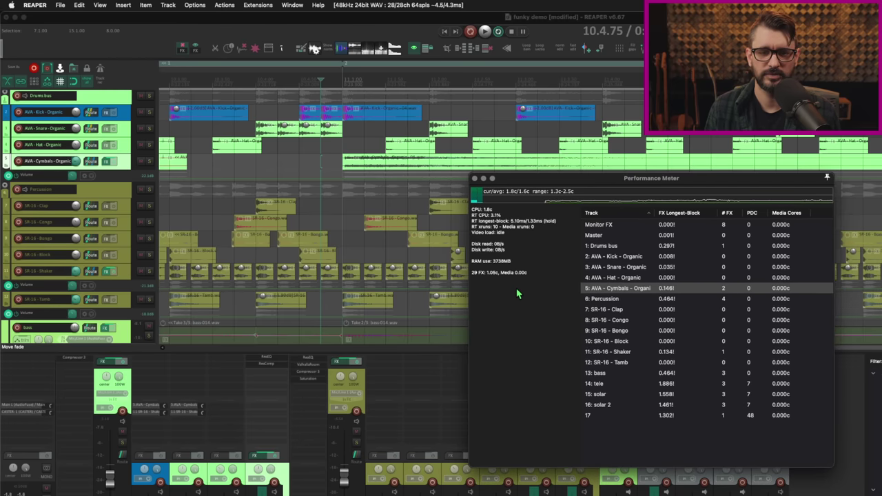
key("space")
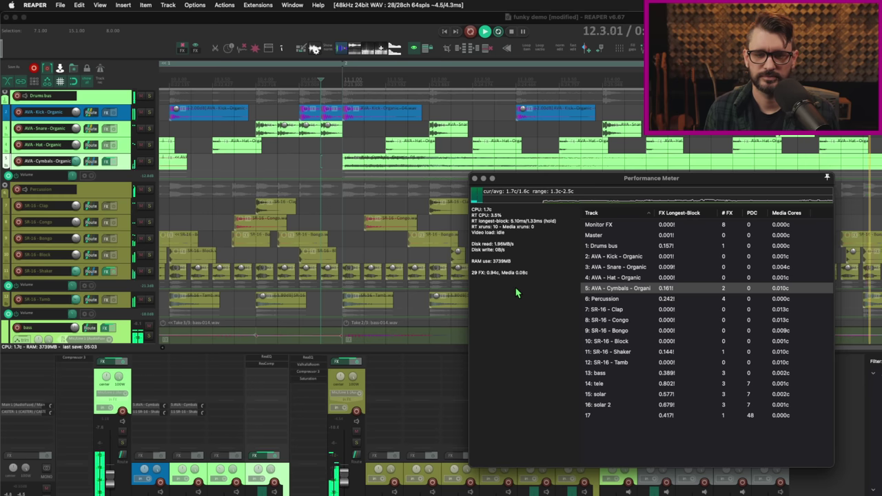
key("space")
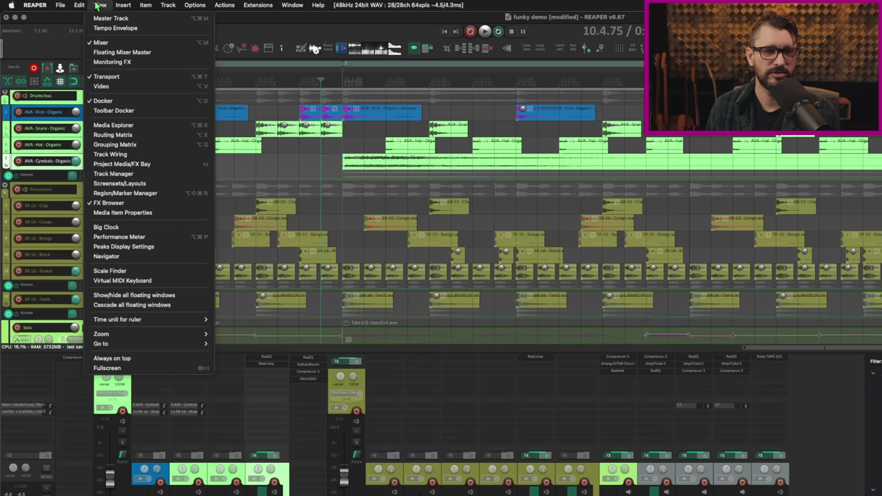
Step: Open the Project Bay's FX tab and turn off 'Group similar FX into single items'
left_click(129, 167)
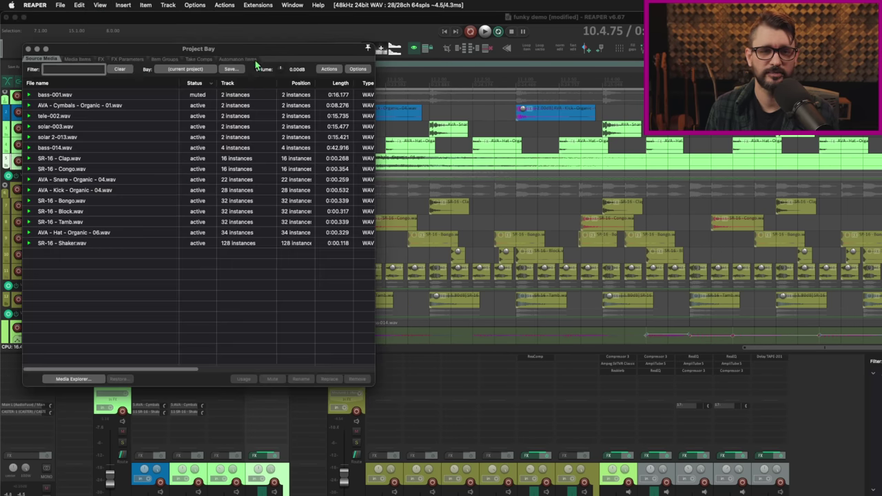
left_click(201, 66)
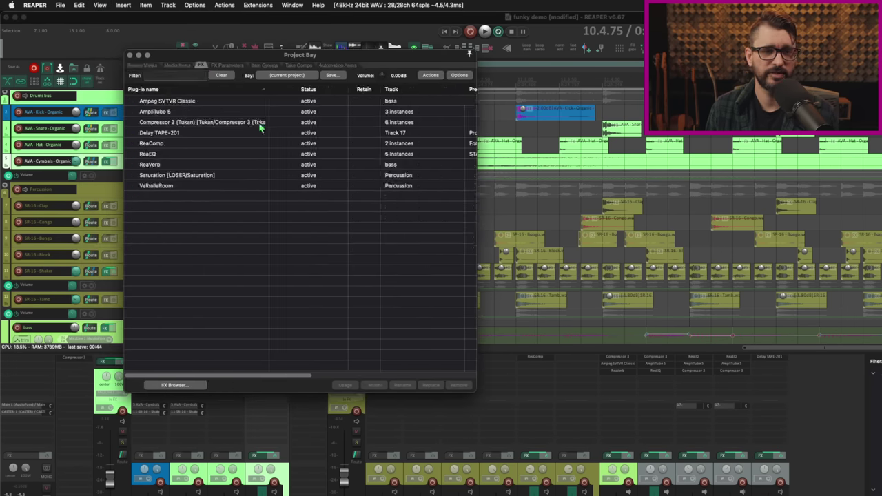
right_click(380, 83)
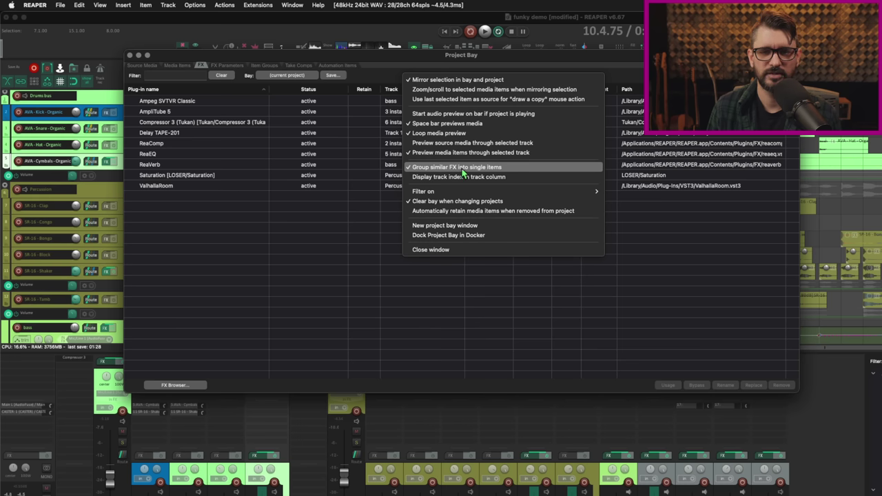
left_click(516, 172)
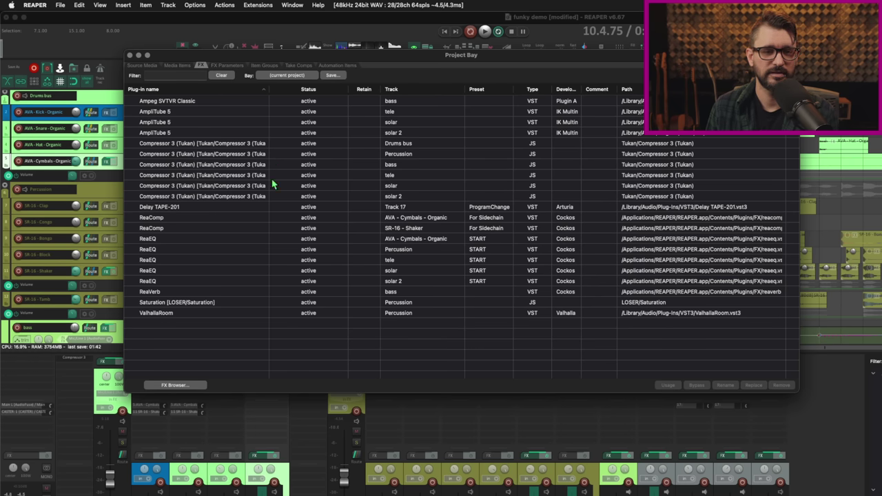
Step: Select the ReaComp on AVA - Cymbals - Organic and the Compressor 3 on Percussion and Drums bus
left_click(272, 218)
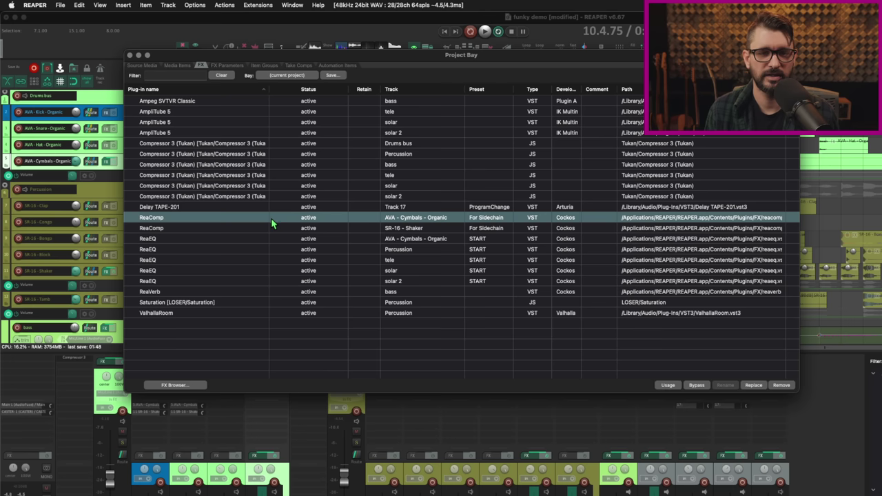
left_click(265, 154)
left_click(262, 146)
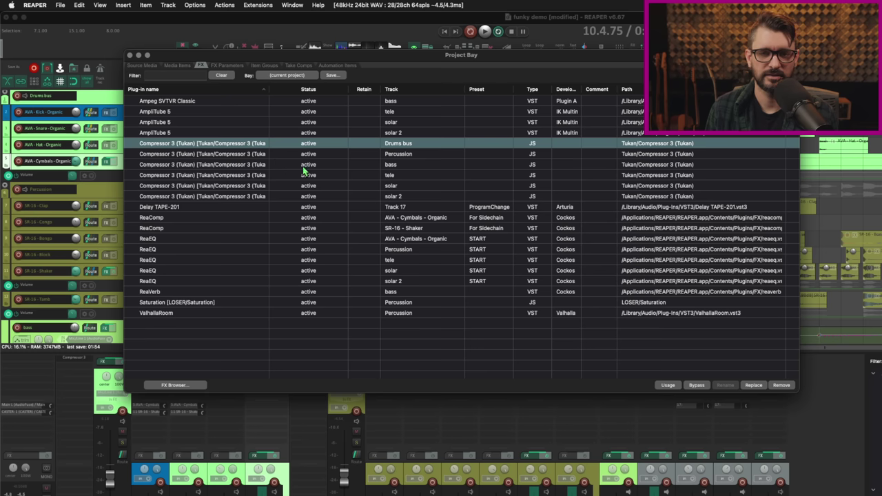
right_click(447, 170)
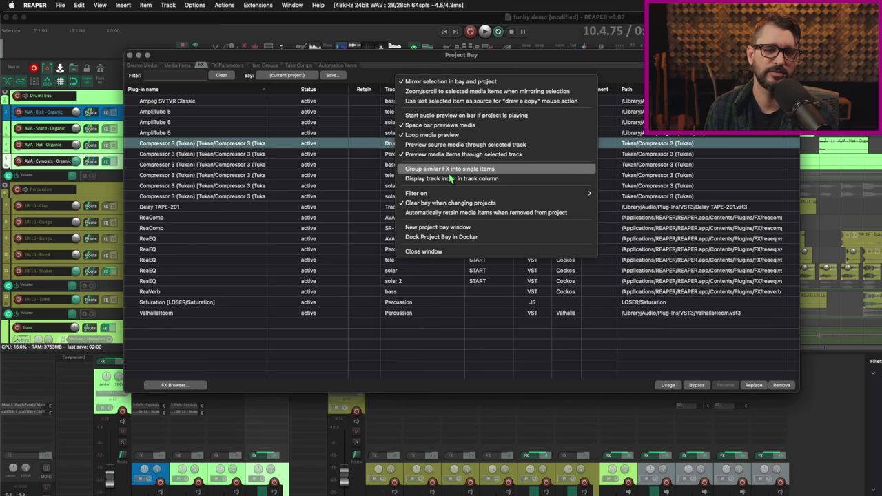
left_click(449, 172)
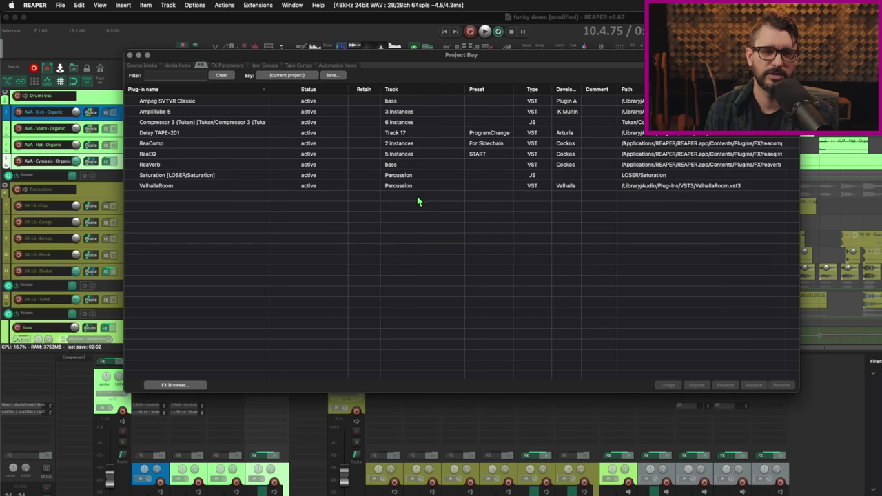
left_click(207, 123)
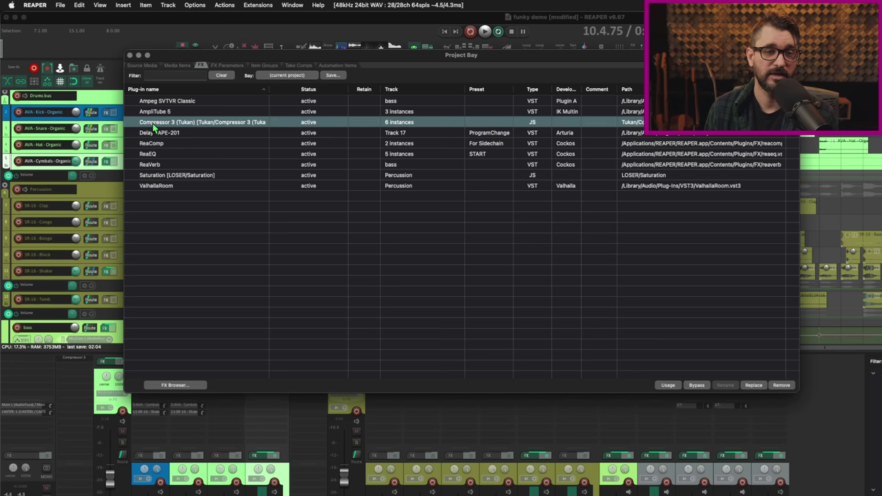
right_click(377, 76)
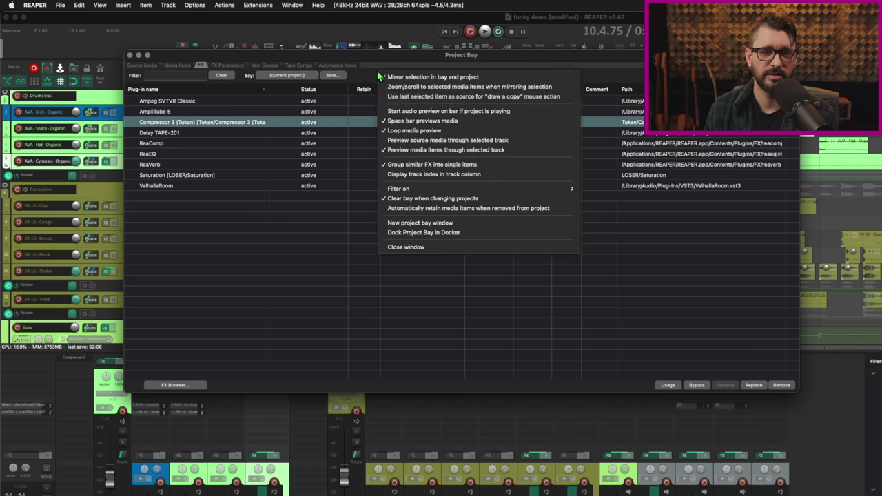
left_click(431, 164)
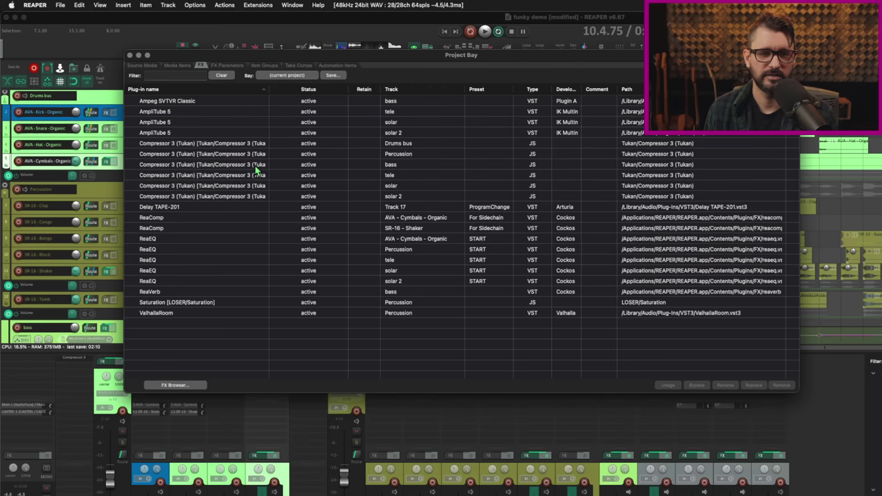
left_click(257, 197)
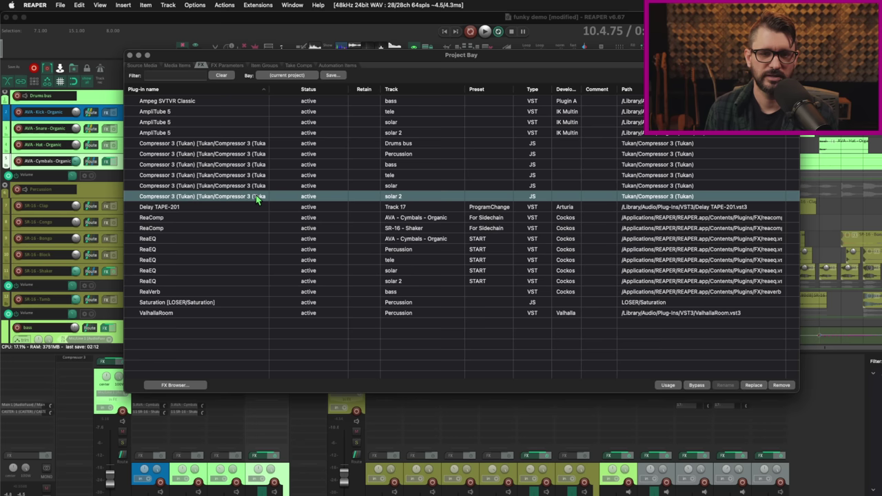
Step: Bypass the Compressor 3 on solar 2 and take the Compressor 3 on bass offline
right_click(246, 198)
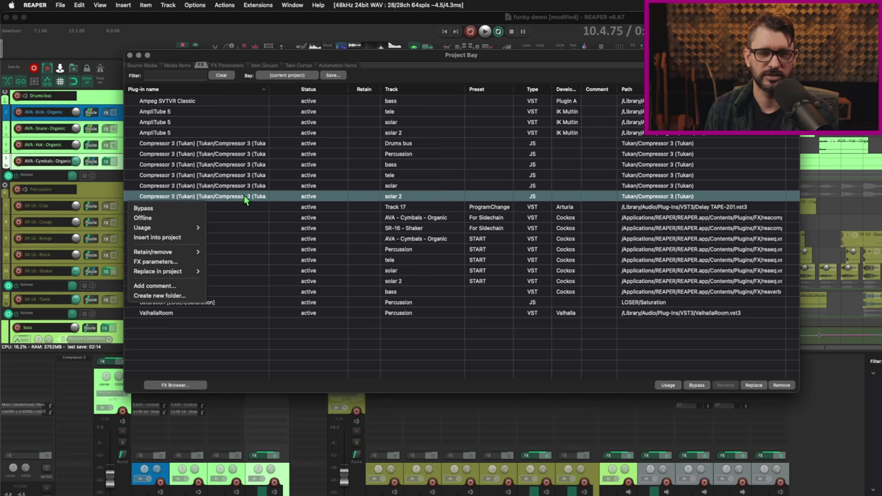
left_click(165, 208)
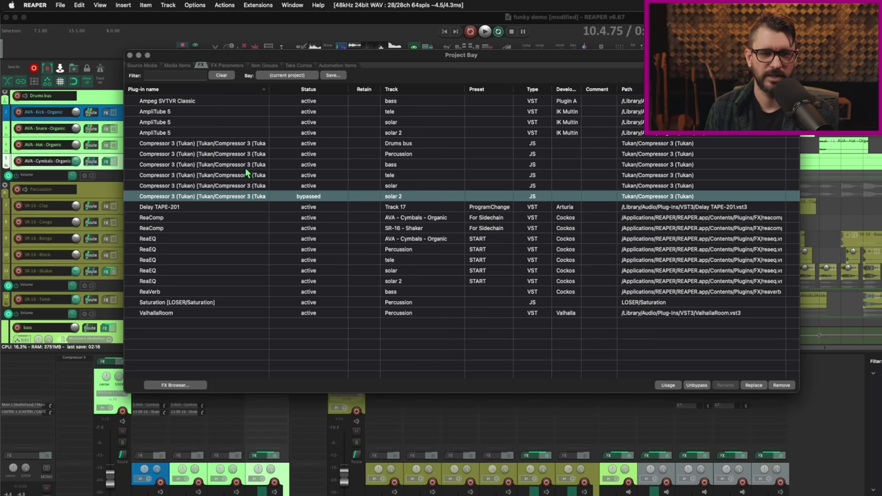
right_click(245, 172)
left_click(165, 186)
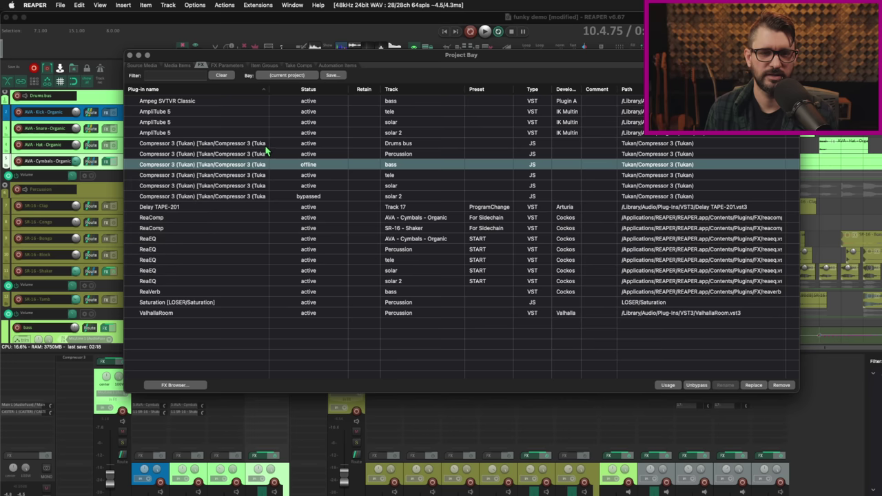
Step: Load the stock Basic 11 band preset into the ReaEQ on AVA - Cymbals - Organic
left_click(441, 239)
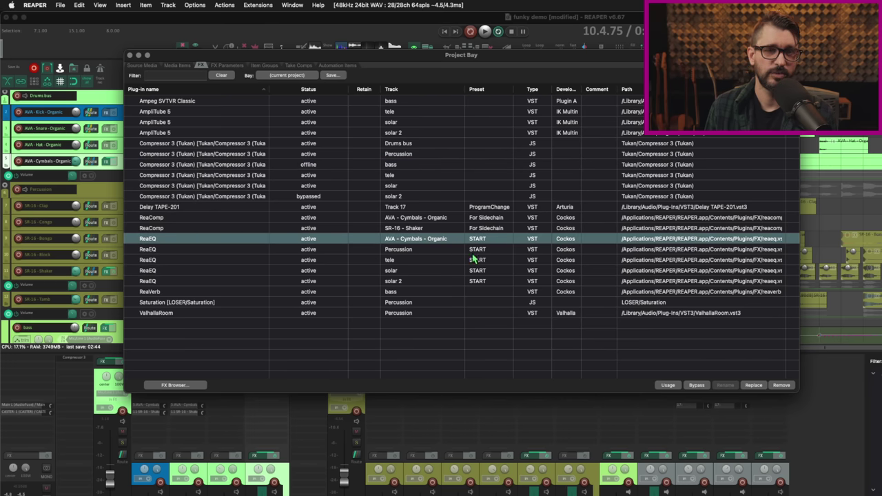
left_click(491, 240)
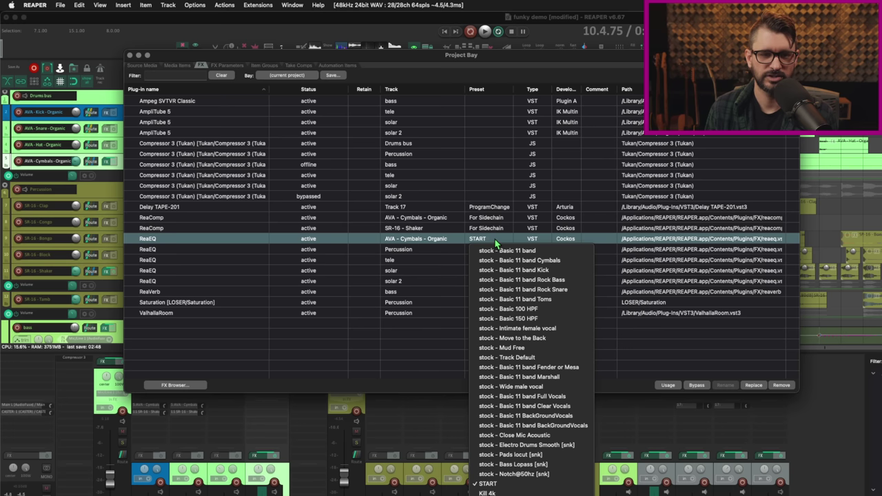
left_click(544, 260)
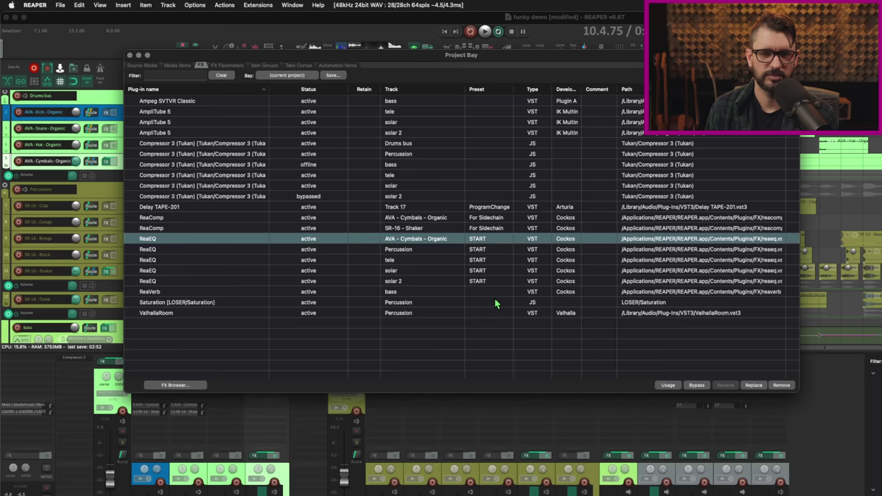
left_click(481, 271)
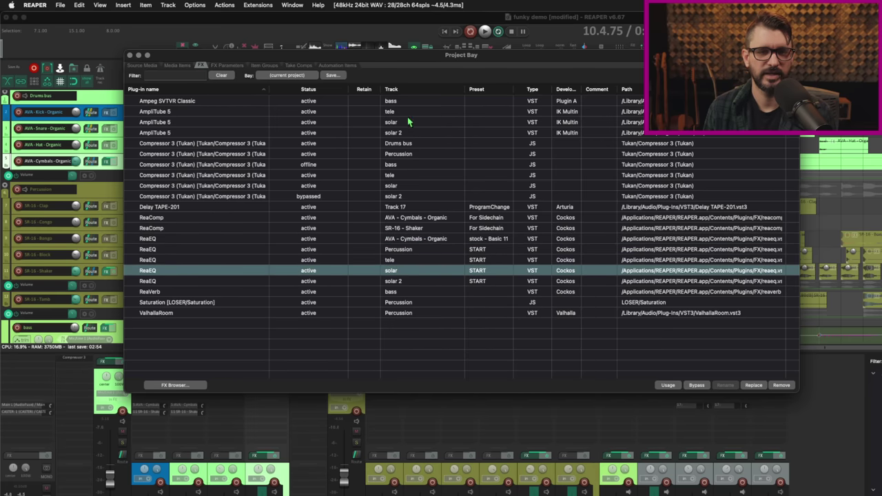
right_click(403, 76)
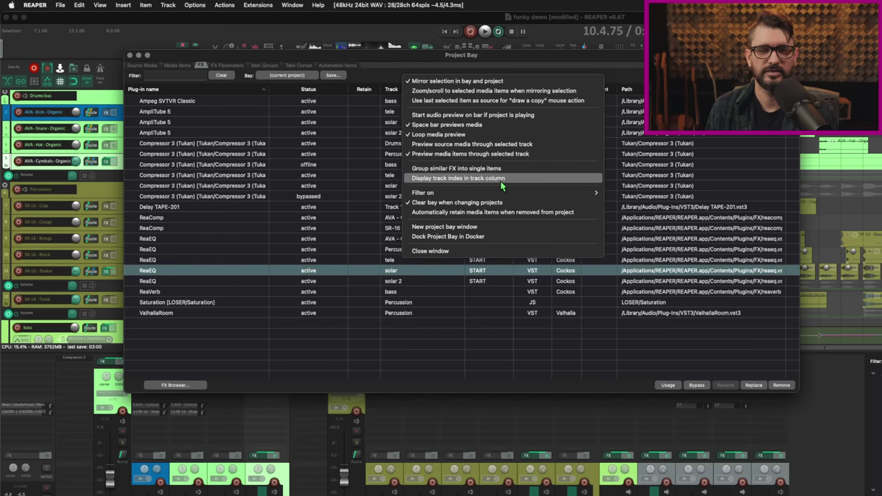
left_click(369, 180)
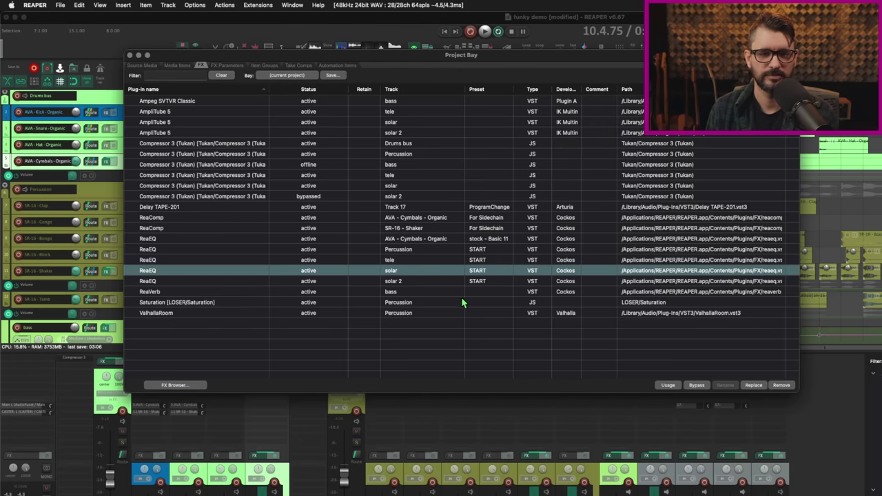
Step: Add a CPU Performance column to the plugin list and sort by it
right_click(421, 90)
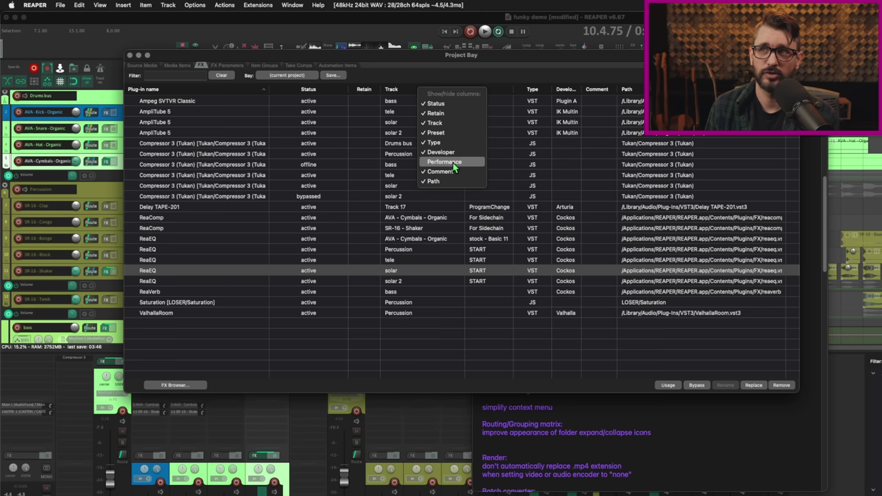
left_click(454, 163)
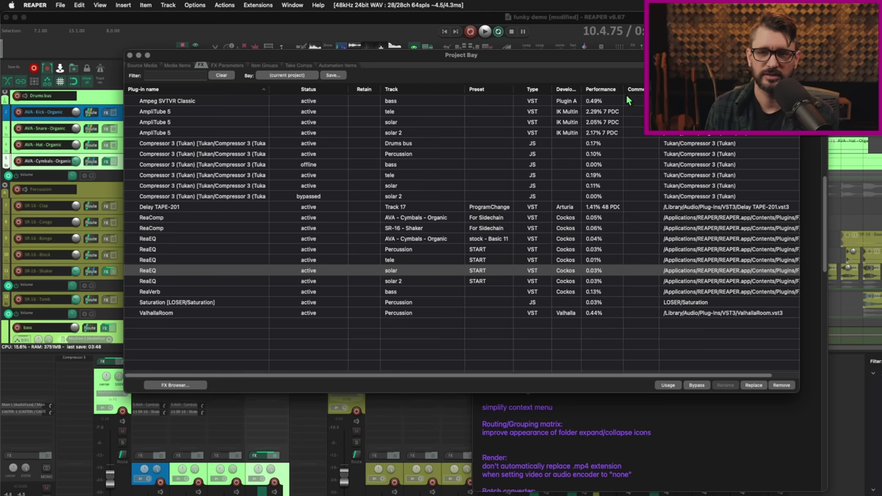
left_click(602, 90)
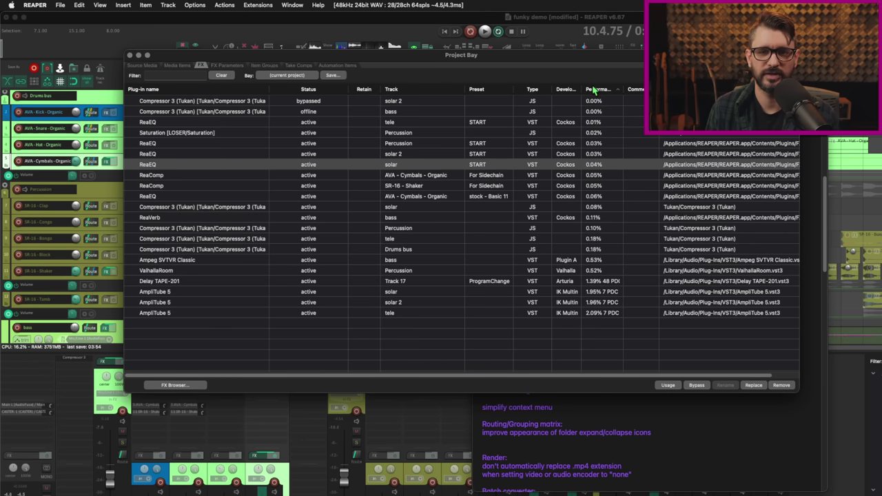
Step: Group similar FX into single rows and show track numbers beside track names
right_click(485, 78)
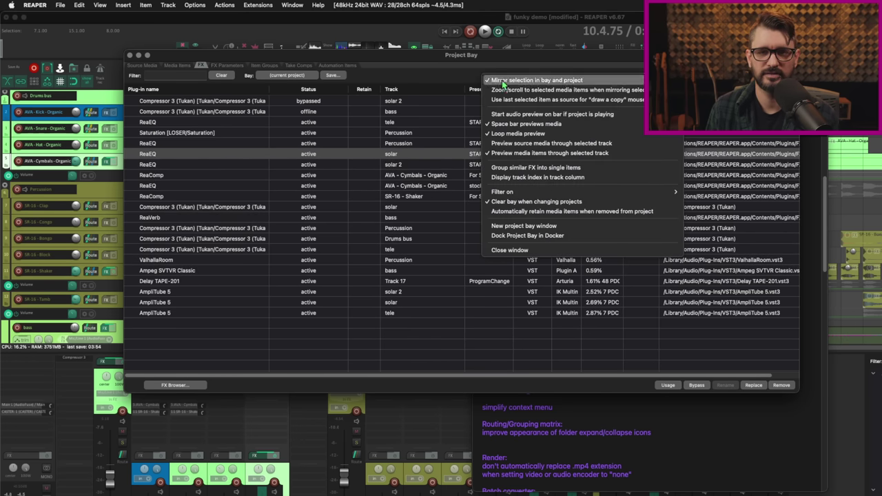
left_click(541, 168)
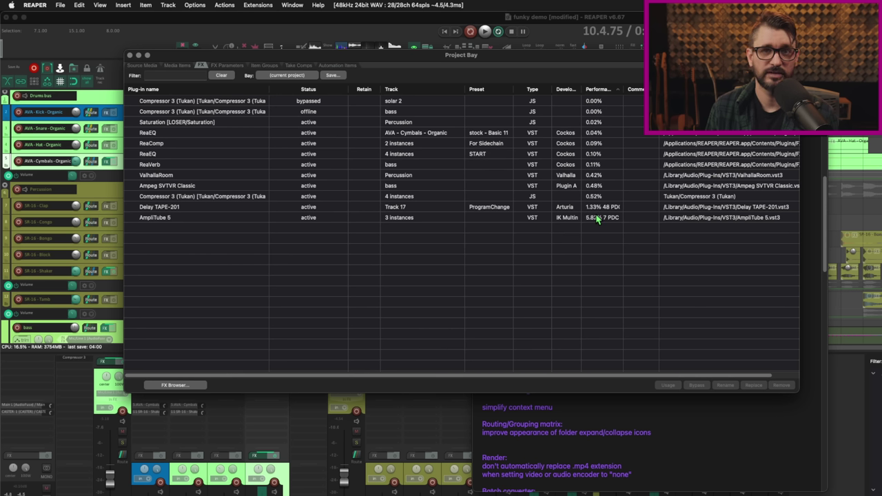
right_click(486, 82)
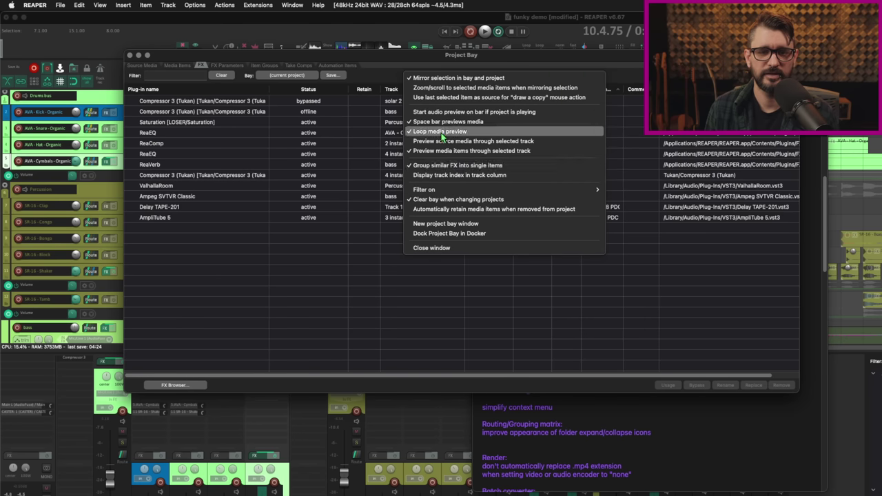
left_click(478, 178)
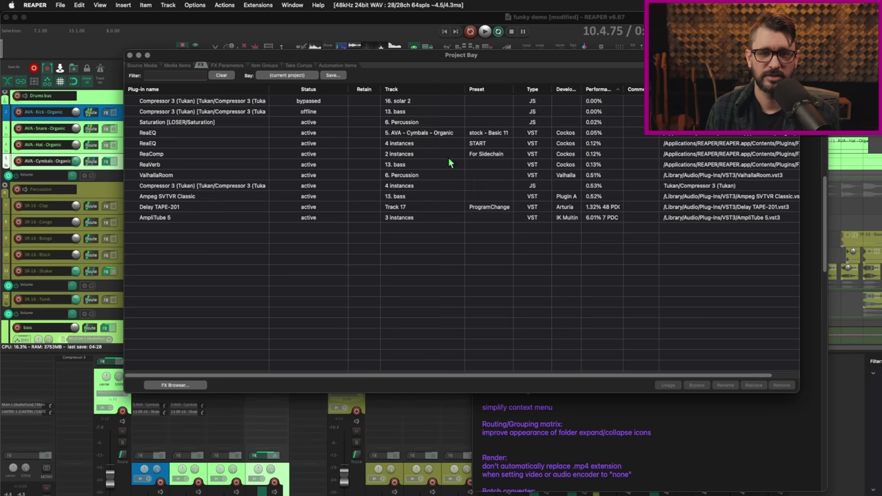
Step: Sort plugins by track, ungroup them again, then switch the bay to Source Media
left_click(399, 90)
left_click(403, 92)
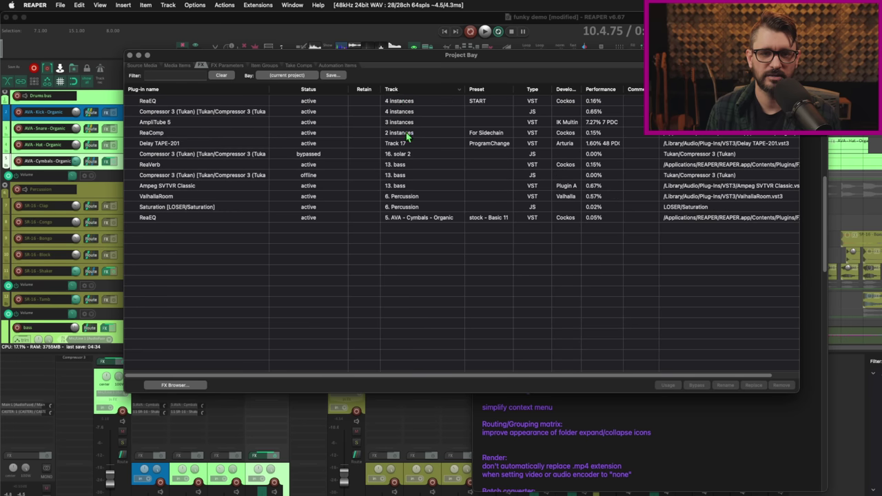
left_click(406, 92)
right_click(429, 80)
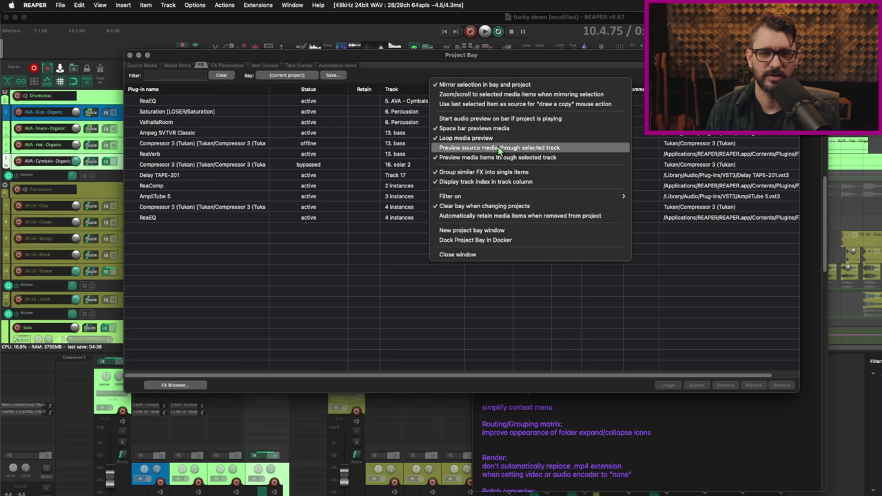
left_click(495, 171)
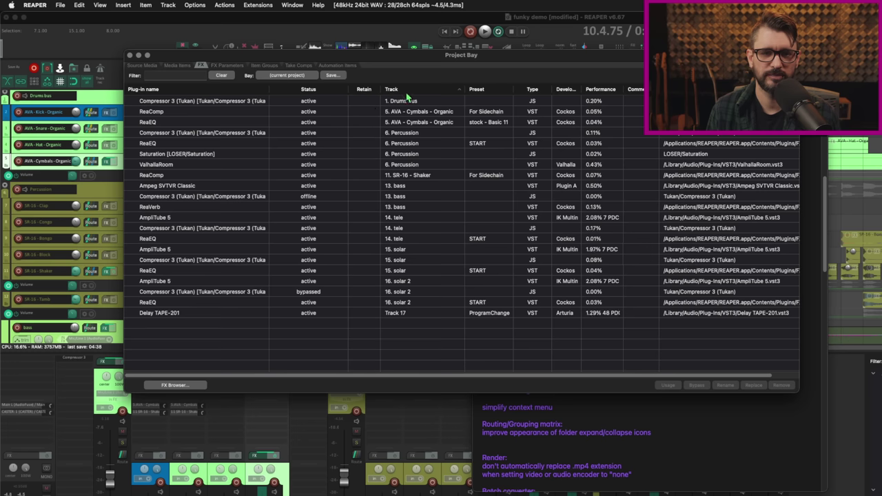
left_click(407, 91)
left_click(407, 92)
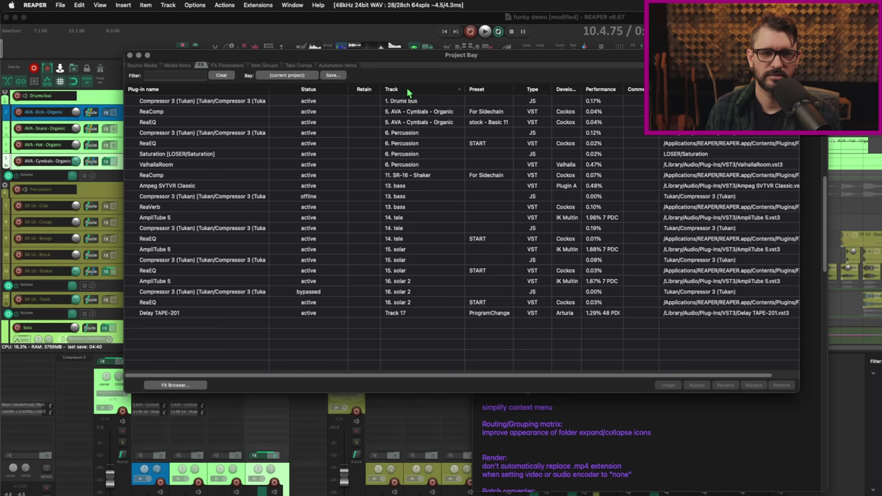
left_click(142, 64)
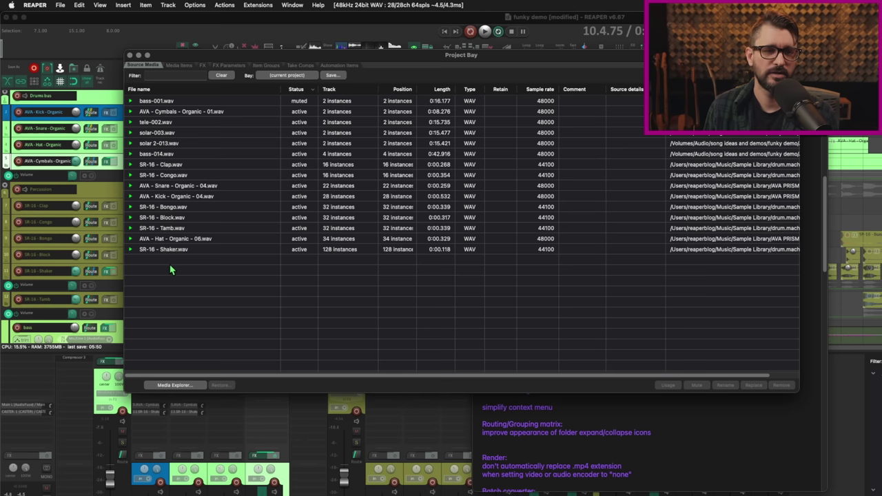
Step: Create a new bay folder named Folder 1 in the Source Media list
right_click(184, 266)
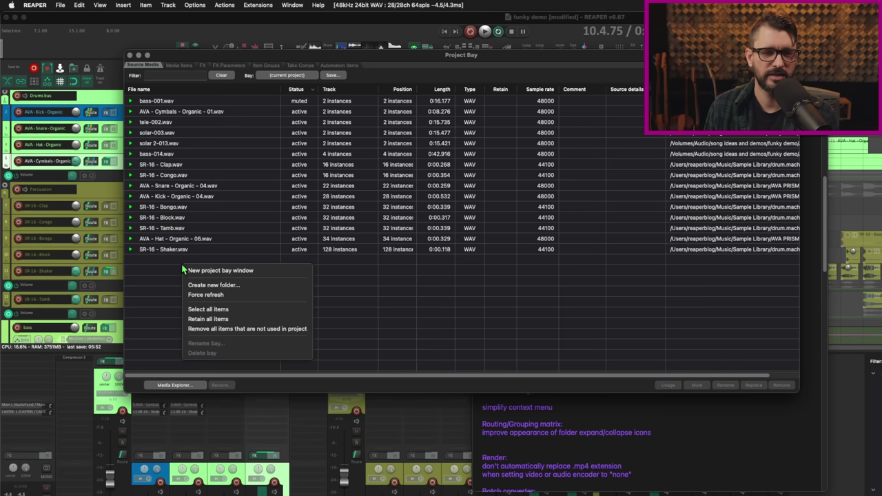
left_click(268, 288)
left_click(582, 321)
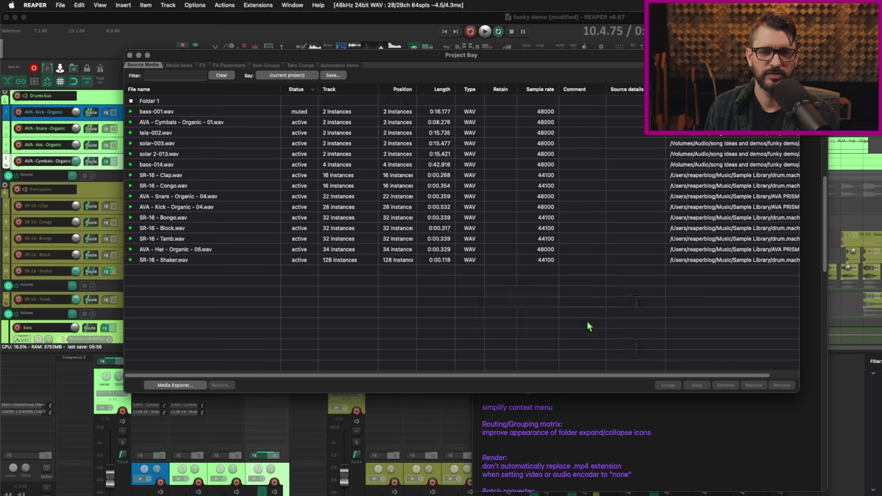
Step: Move the ten drum samples (Cymbals, Conga, Clap, Snare, Kick, Bongo, Block, Tamb, Hat, Shaker) into Folder 1
left_click(188, 124)
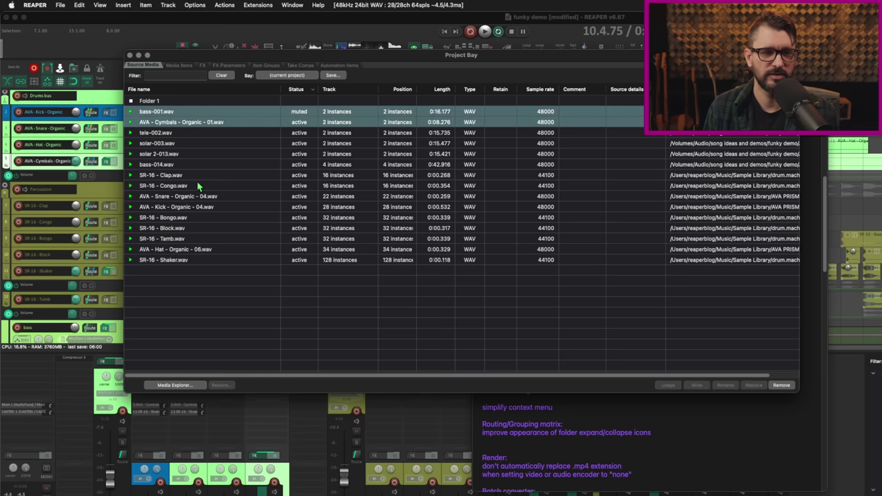
left_click(186, 186, "super")
left_click(187, 175, "super")
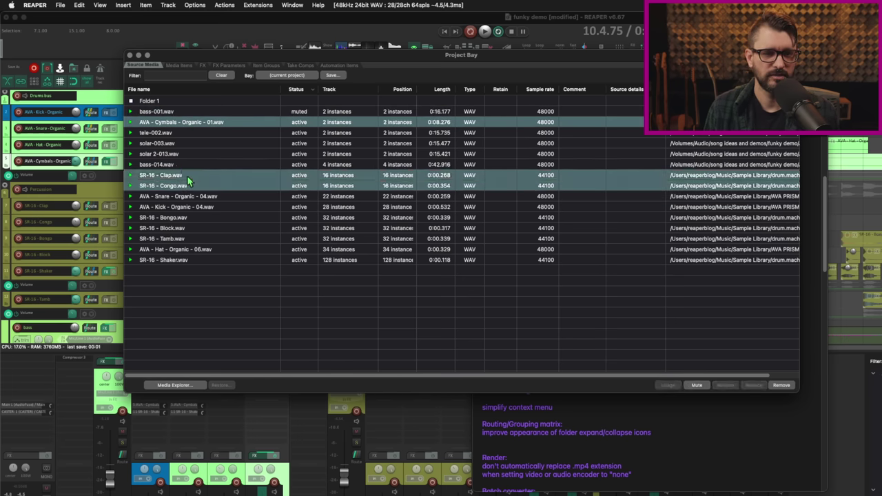
left_click(224, 197, "super")
left_click(222, 207, "super")
left_click(211, 218, "super")
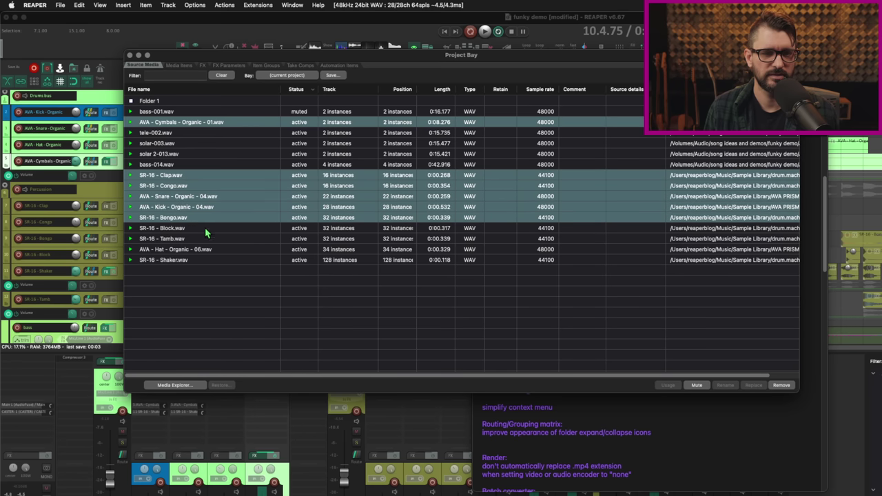
left_click(206, 228, "super")
left_click(204, 238, "super")
left_click(203, 250, "super")
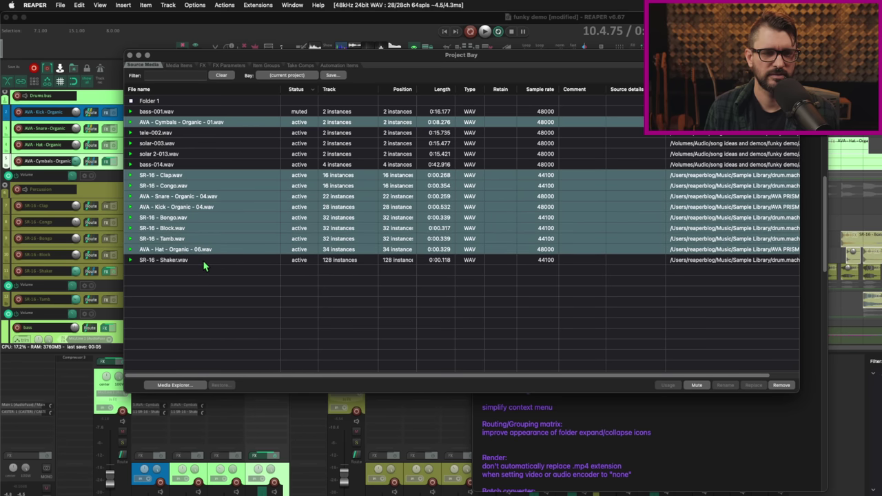
left_click(203, 261, "super")
left_click_drag(174, 124, 157, 100)
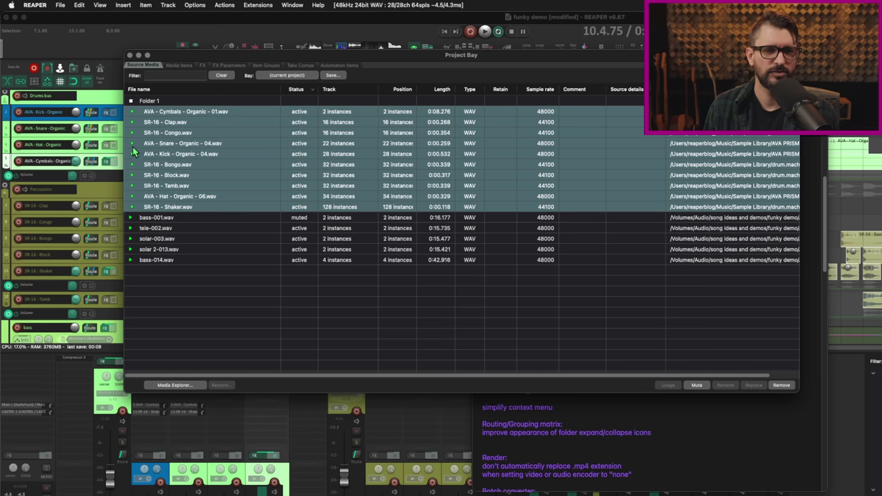
left_click(131, 101)
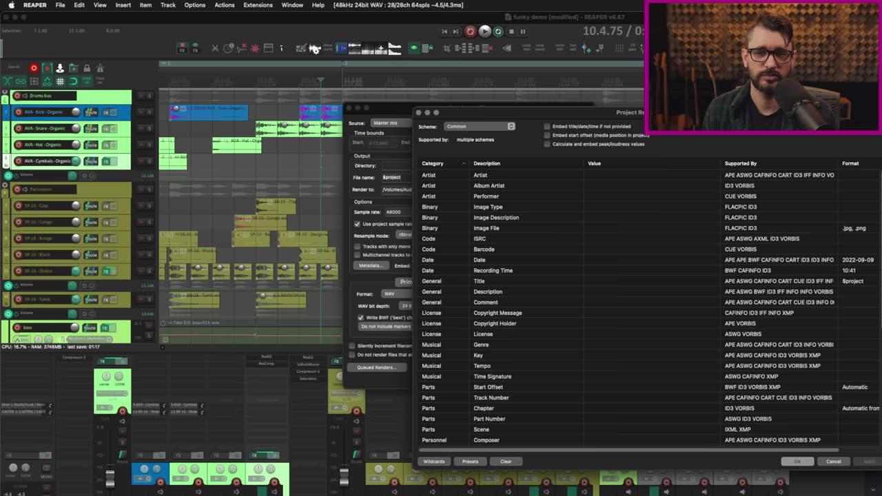
Step: Bring the render metadata list forward and sort it by description, value and supported formats
left_click_drag(395, 108, 290, 92)
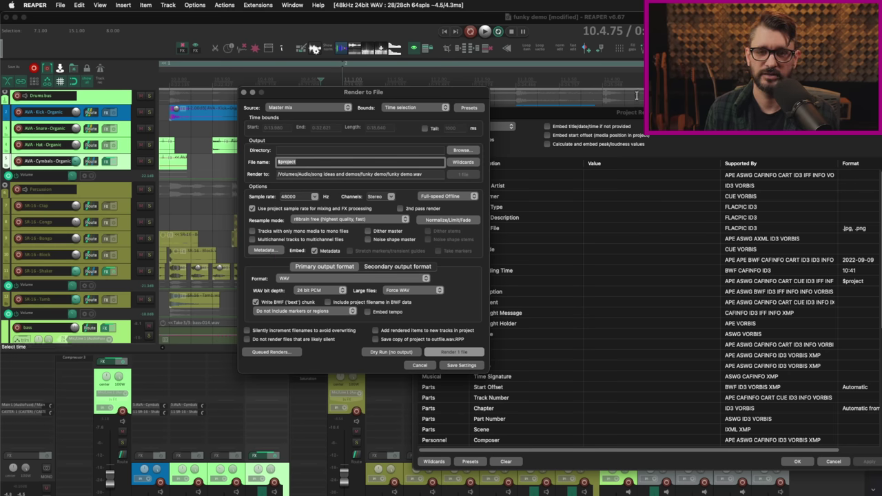
left_click(264, 250)
left_click_drag(410, 93, 403, 88)
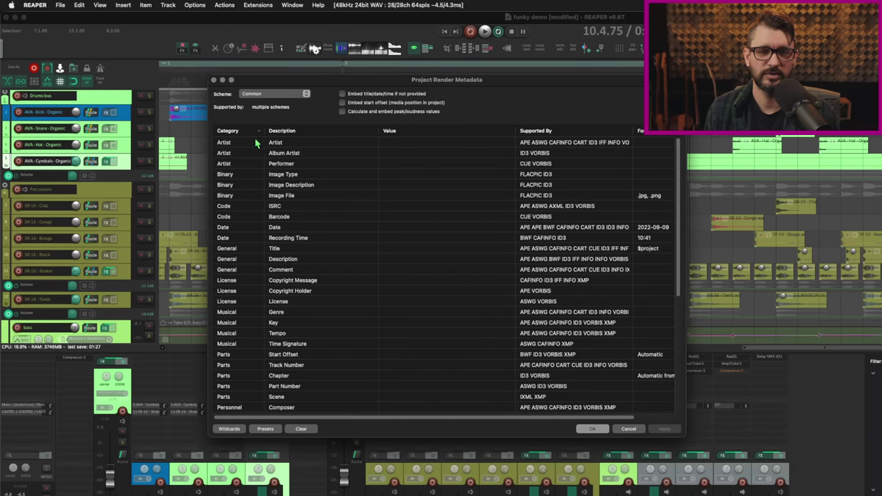
left_click(329, 131)
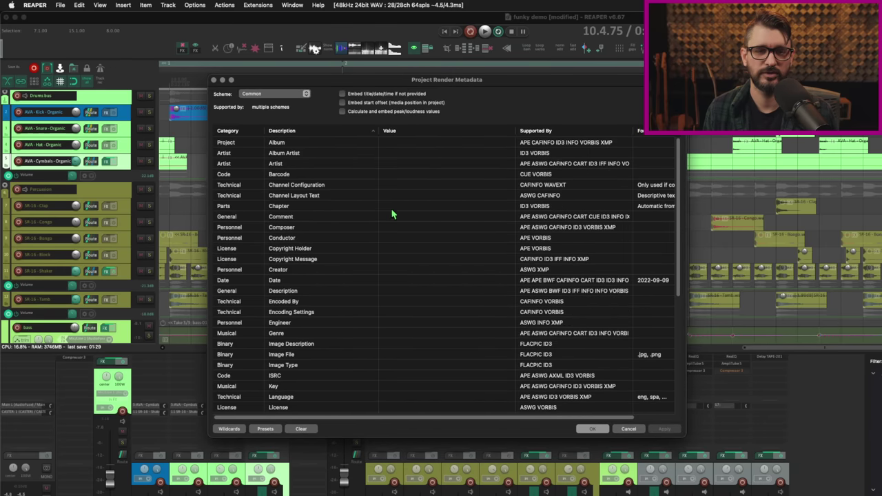
left_click(421, 132)
left_click(560, 132)
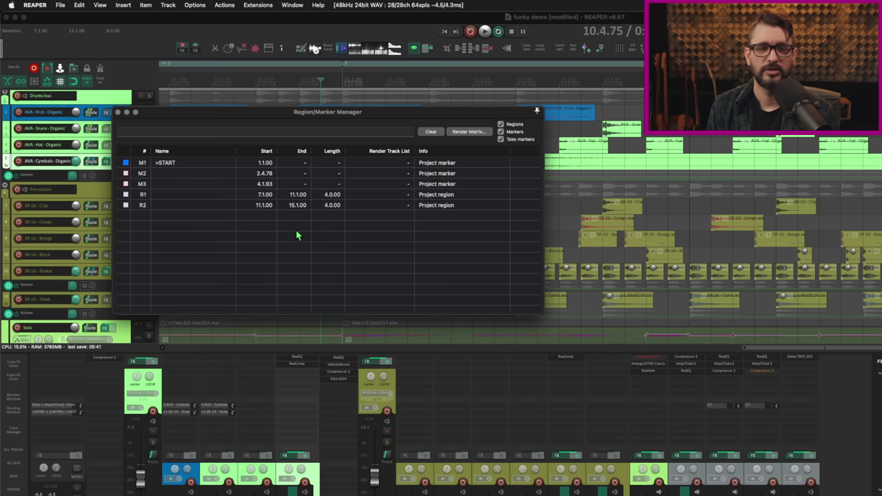
Step: Name region R1 'first verse' and region R2 '2nd verse'
left_click(174, 197)
double_click(183, 194)
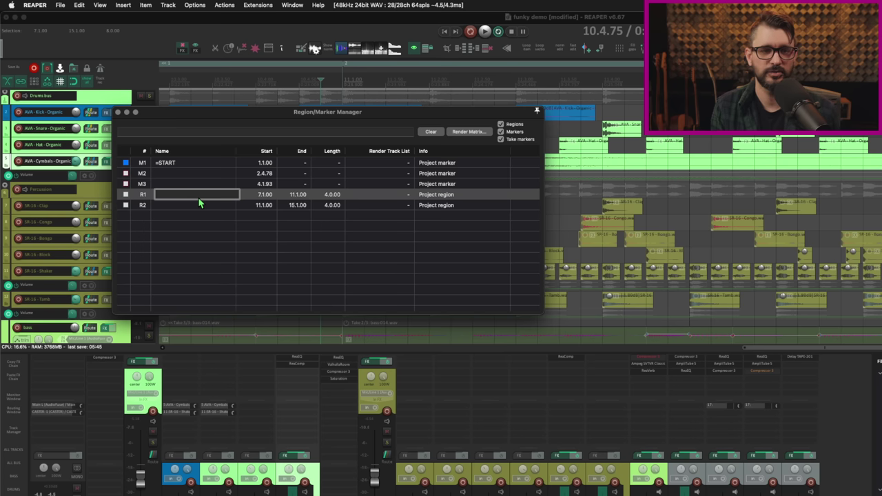
type("(")
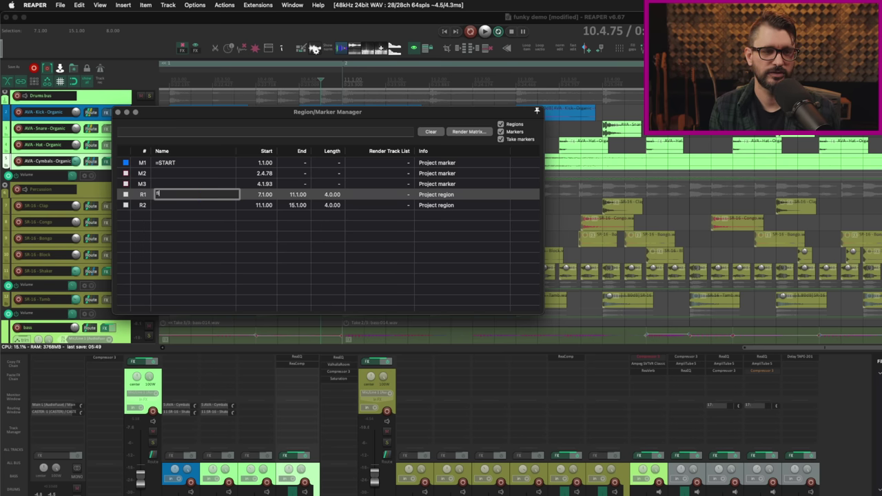
type("irst verse")
key("Tab")
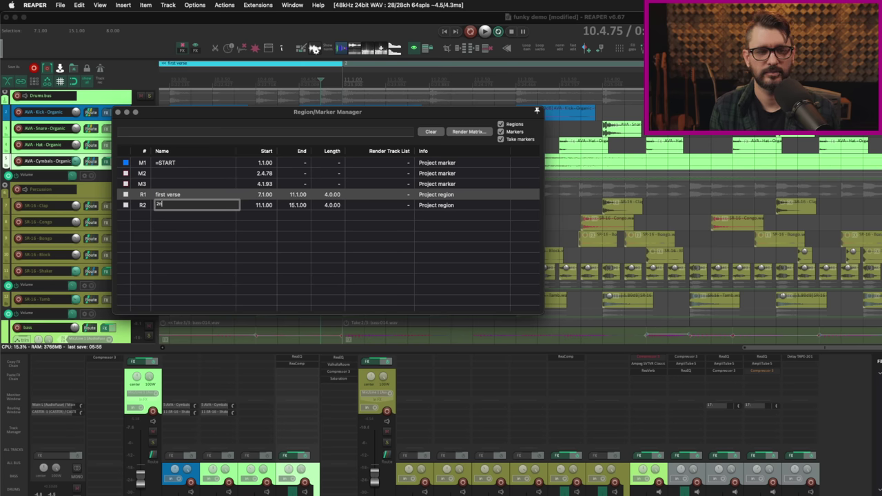
key("Return")
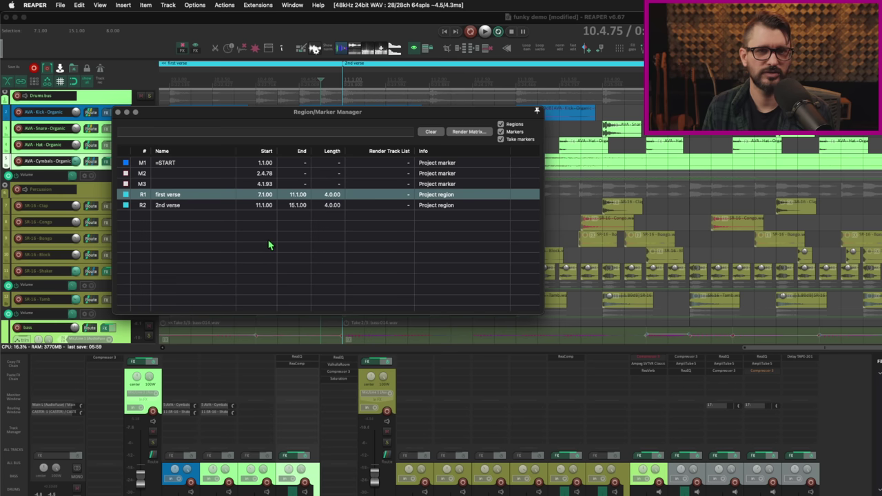
left_click(342, 234)
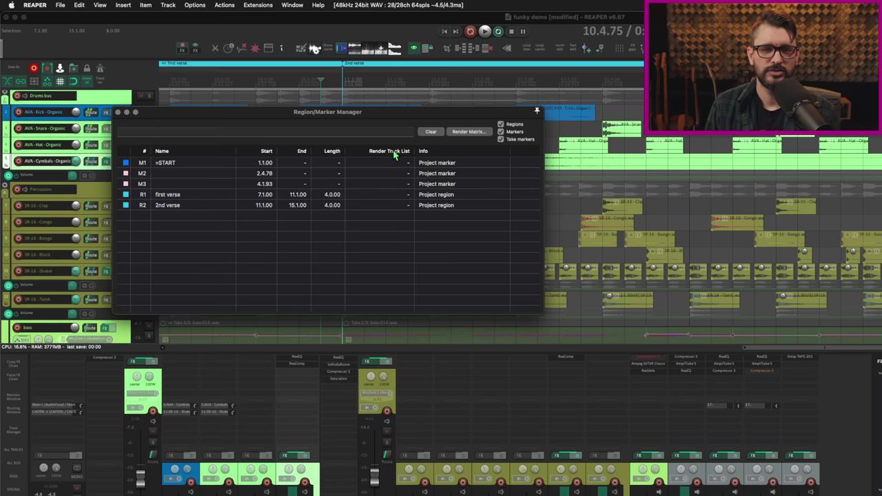
Step: Set the render source to Region render matrix with bounds at All project regions
left_click(408, 205)
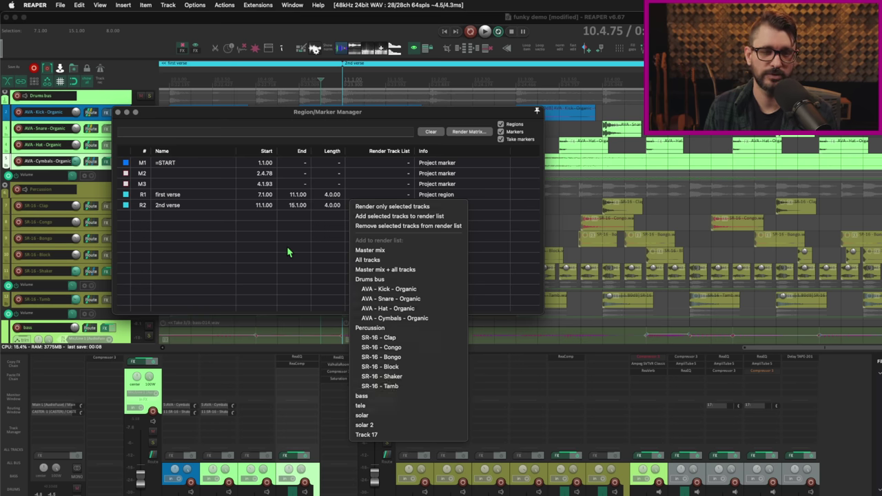
key("Escape")
key("super+alt+r")
left_click(303, 109)
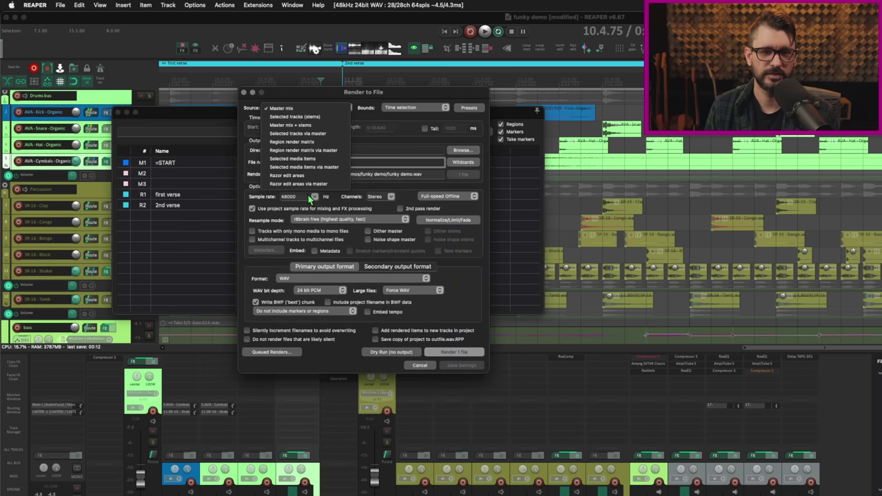
left_click(293, 141)
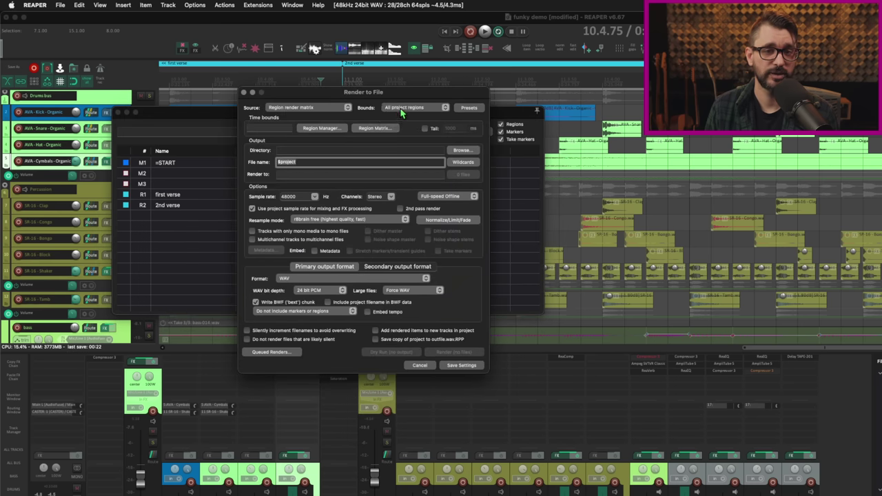
left_click(407, 108)
left_click(412, 108)
key("Escape")
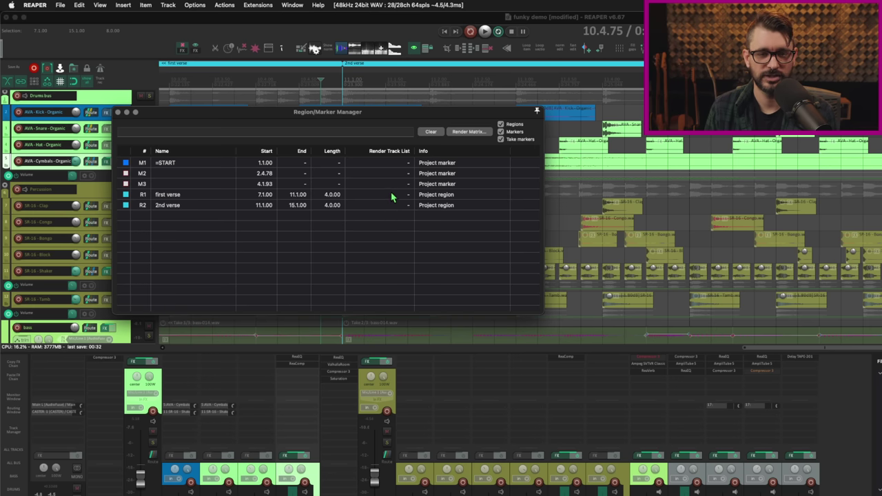
Step: Add the Kick, Snare, another drum track and Cymbals to first verse's render track list
right_click(411, 146)
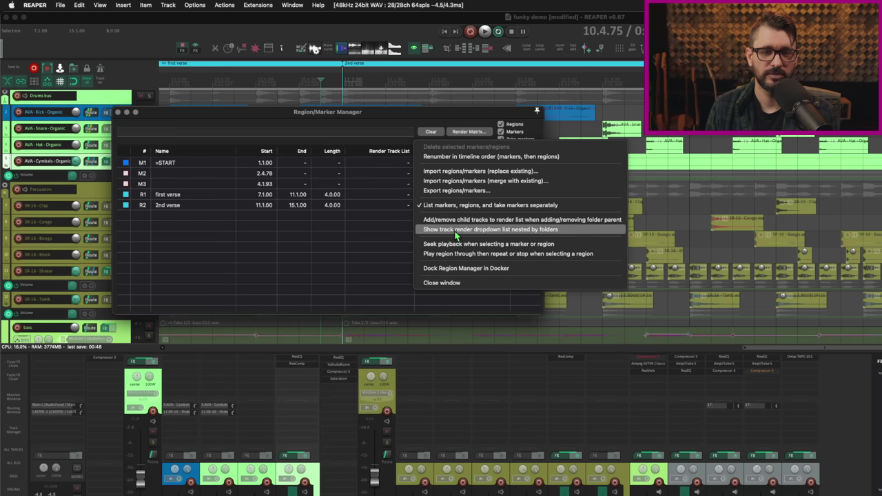
left_click(402, 211)
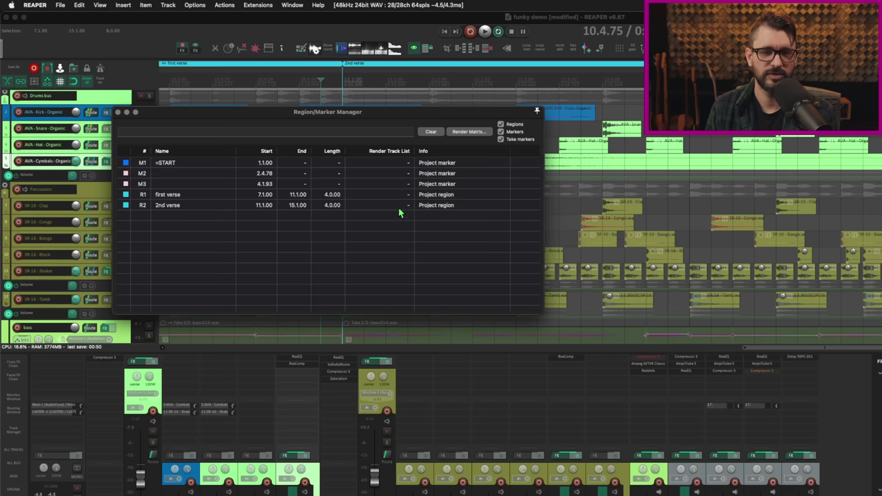
left_click(400, 197)
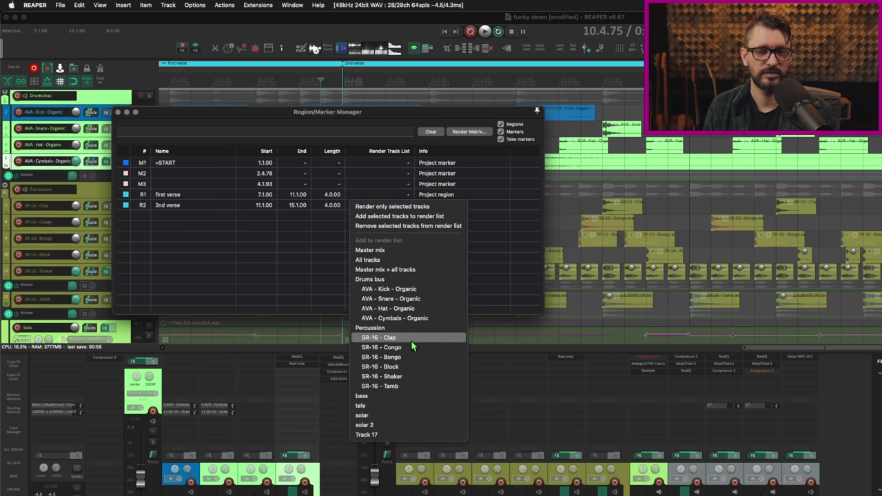
left_click(416, 291)
left_click(406, 196)
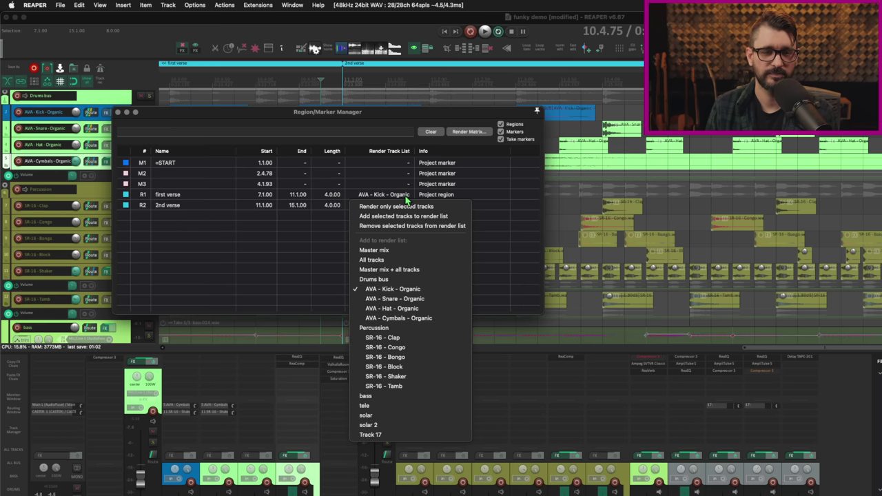
left_click(425, 309)
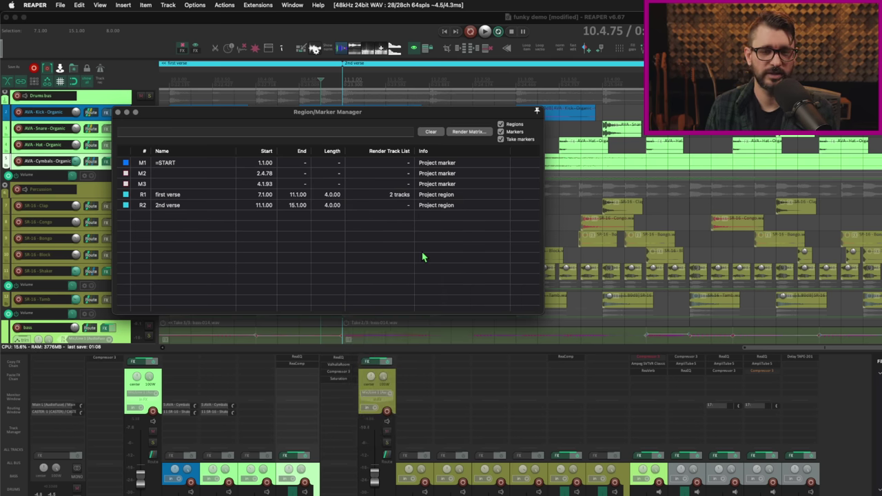
left_click(405, 201)
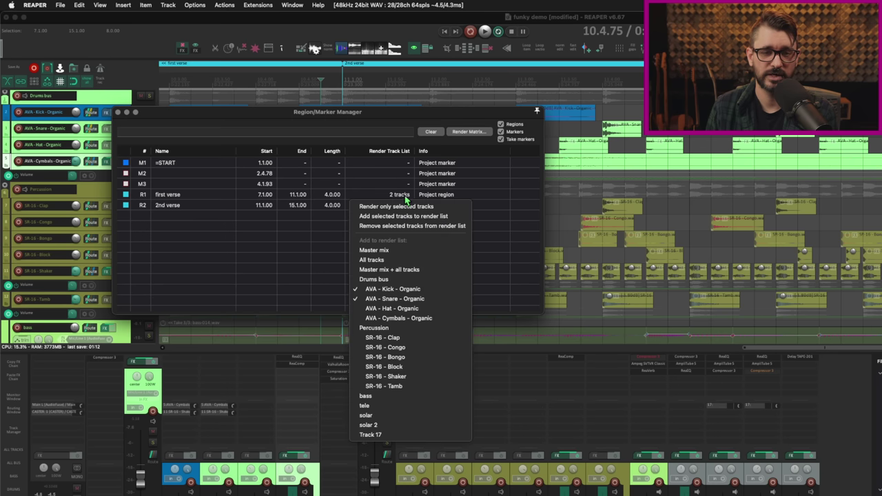
left_click(425, 310)
left_click(406, 197)
left_click(431, 319)
Step: Enable render track choices nested by folders and set first verse to All tracks
right_click(402, 197)
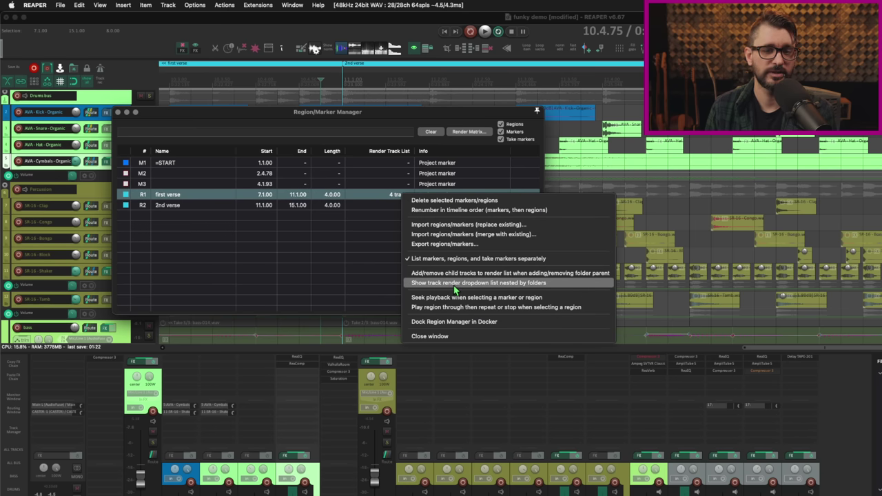
left_click(455, 285)
left_click(405, 195)
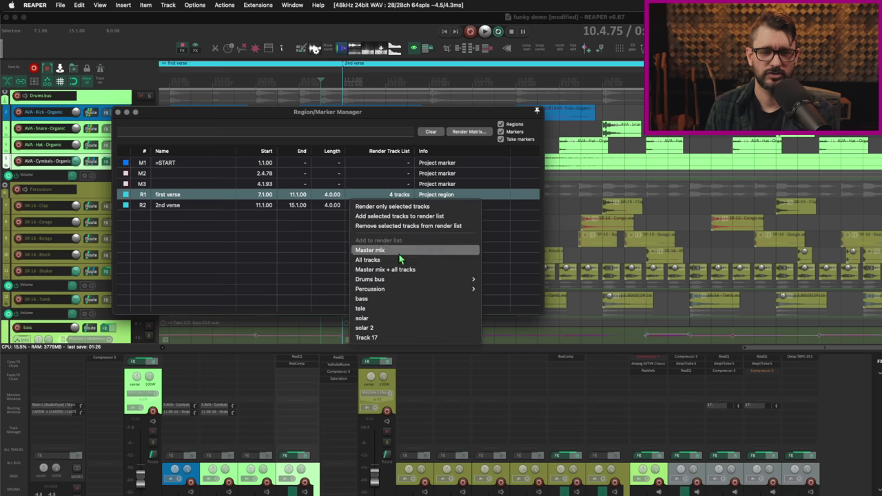
mouse_move(407, 281)
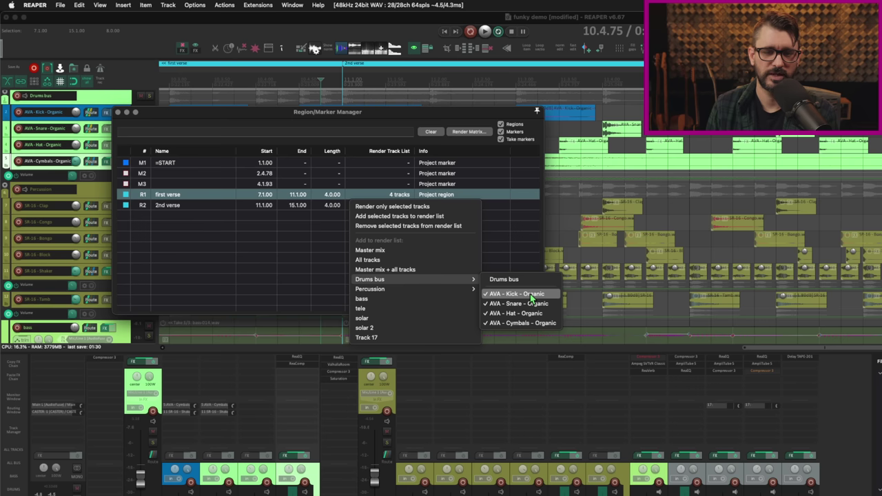
mouse_move(445, 291)
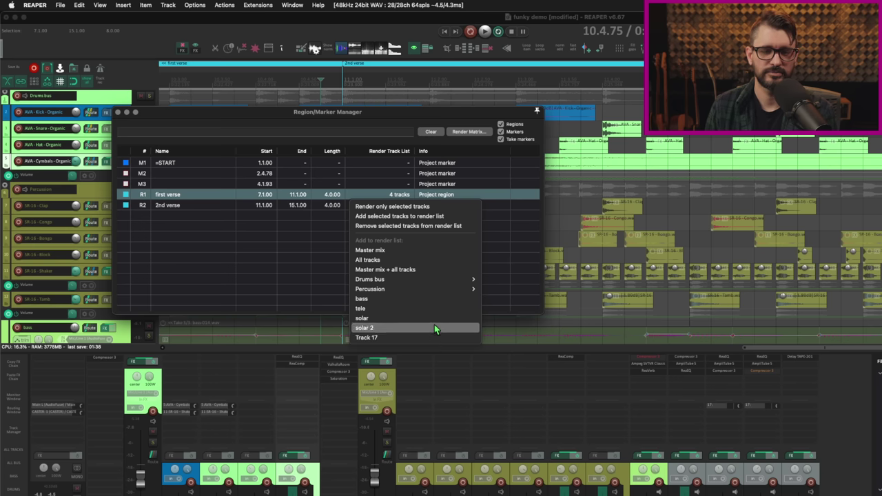
left_click(429, 260)
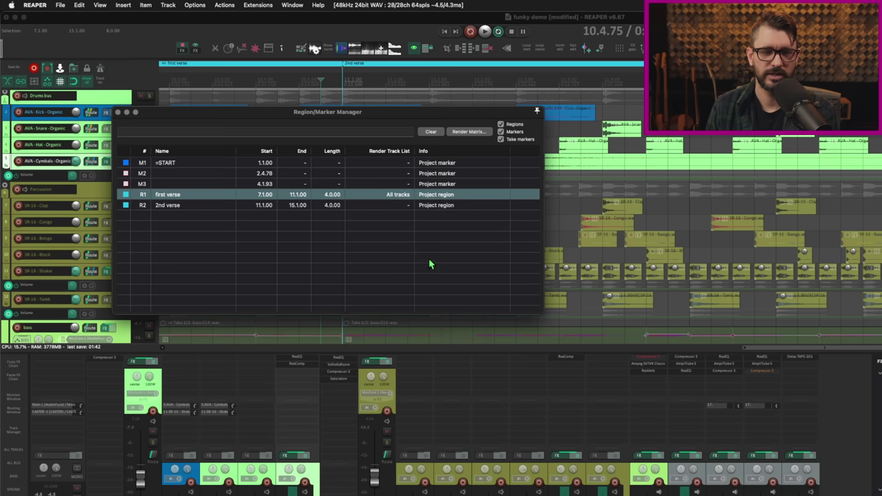
Step: Enable folders adding/removing child tracks, then drop the Drums bus and its drums from first verse
right_click(396, 195)
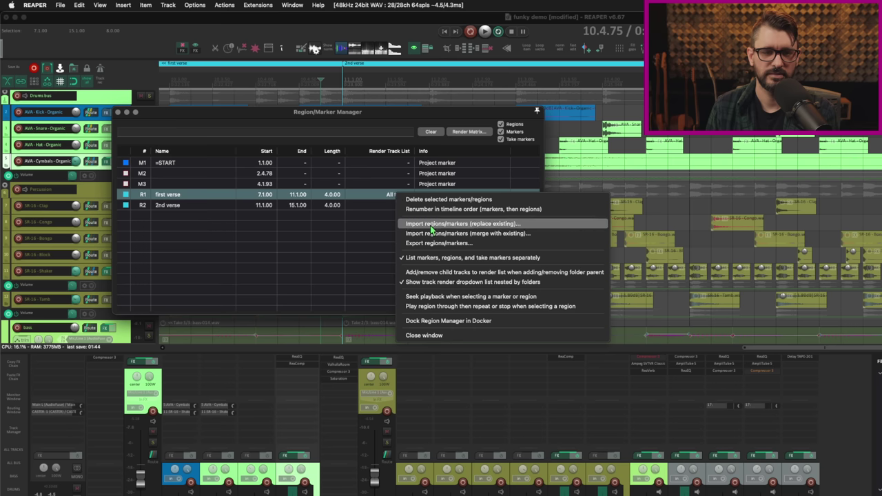
left_click(487, 274)
left_click(403, 198)
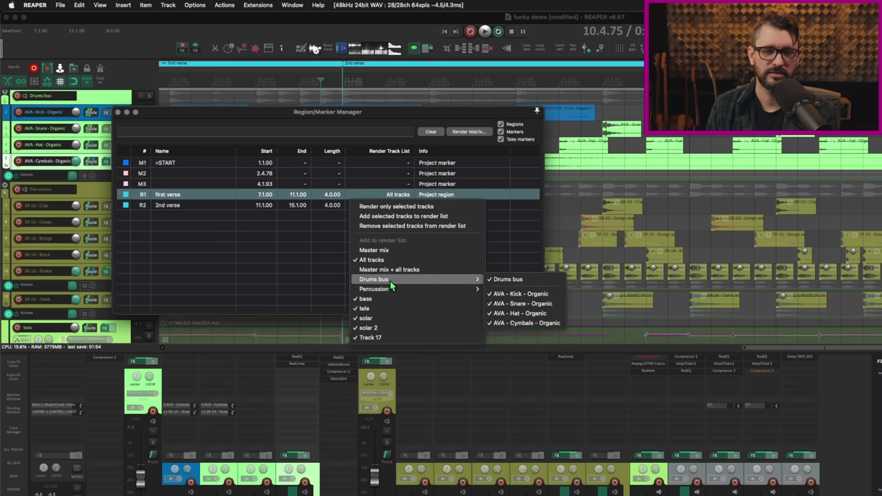
left_click(508, 279)
Step: Remove the Percussion folder and its tracks from first verse, then add them back
left_click(405, 198)
mouse_move(400, 279)
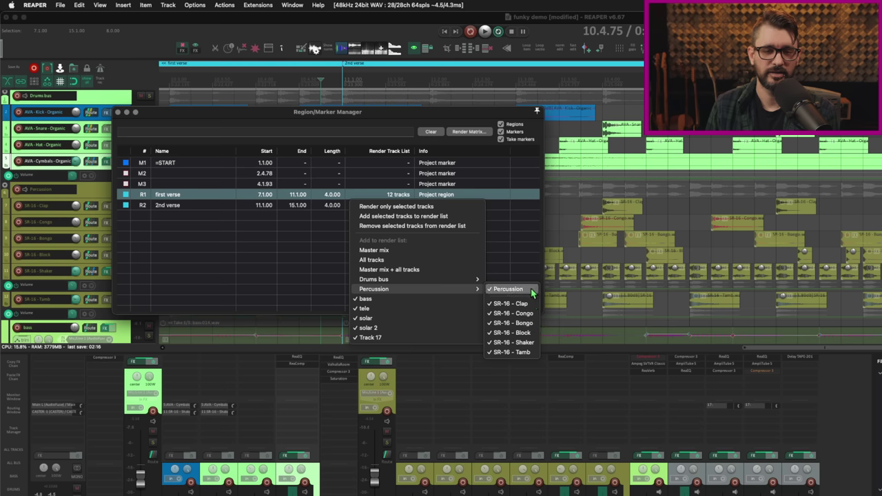
left_click(532, 290)
right_click(405, 197)
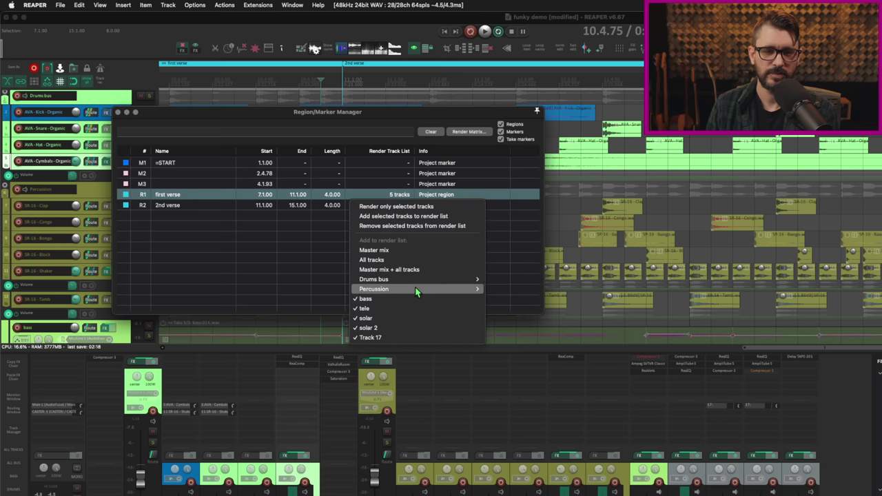
mouse_move(416, 289)
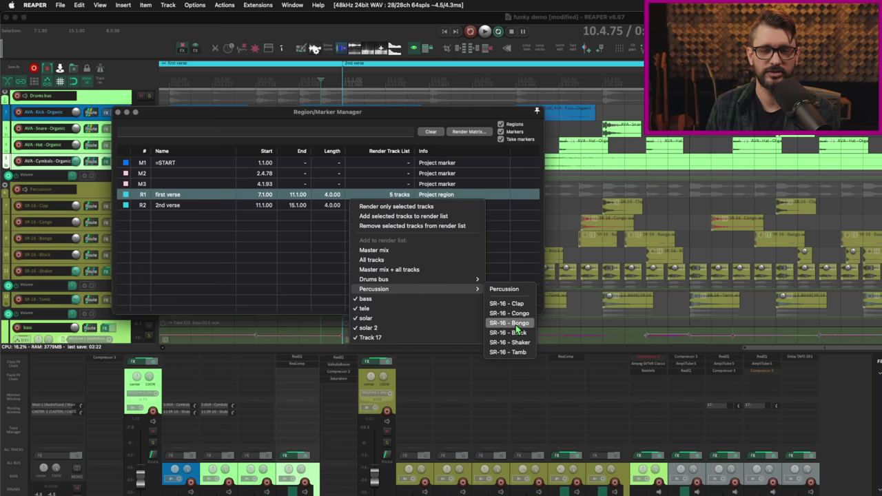
left_click(507, 289)
Step: Turn off child-track toggling and remove only the Percussion folder, leaving 11 render tracks
right_click(408, 198)
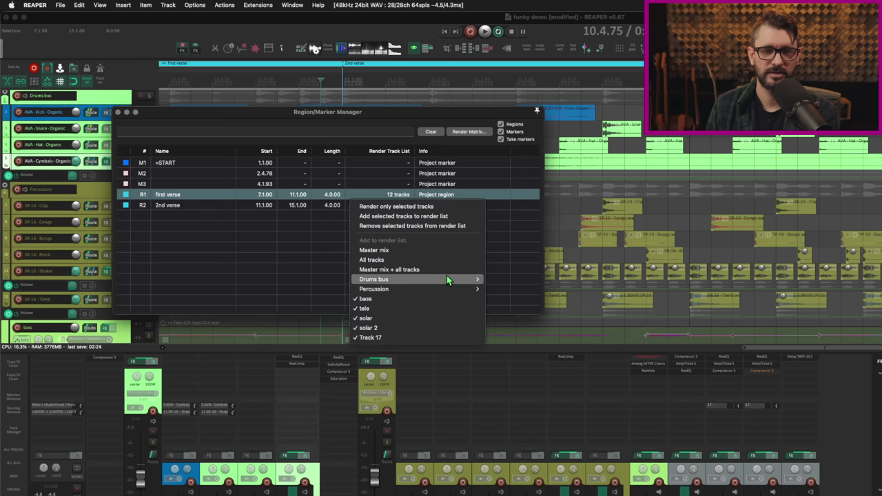
mouse_move(451, 287)
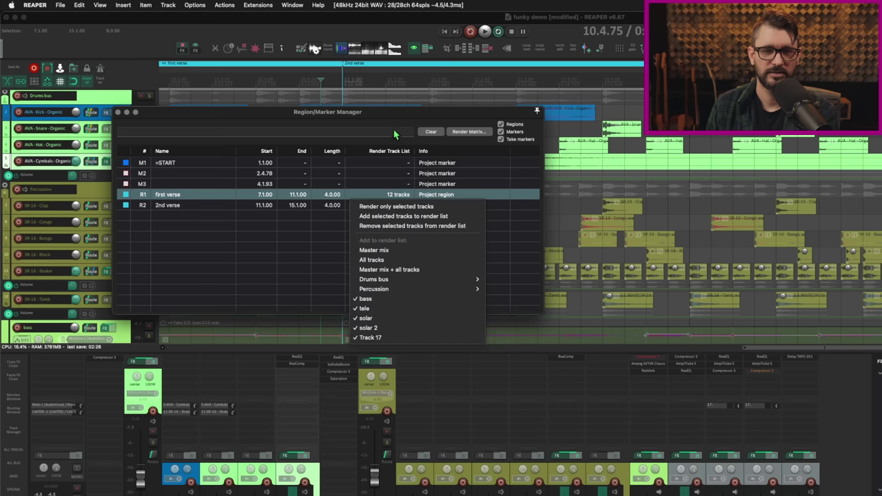
left_click(369, 179)
right_click(368, 179)
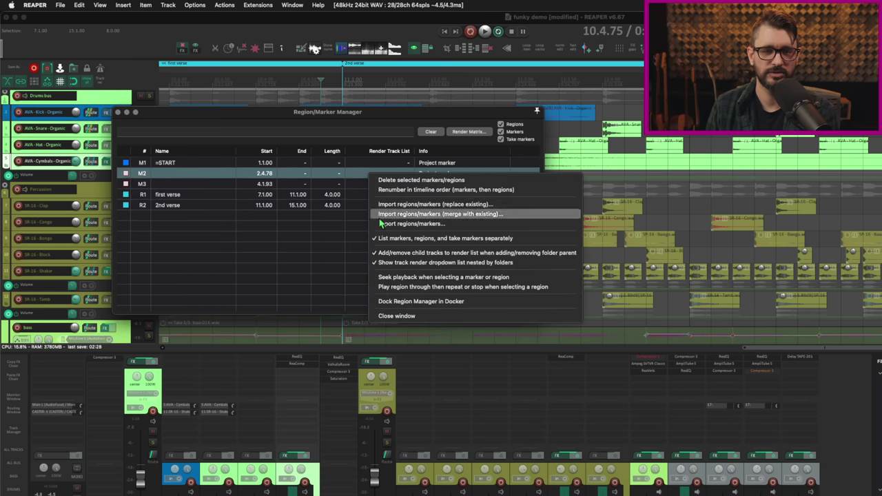
left_click(433, 262)
mouse_move(414, 293)
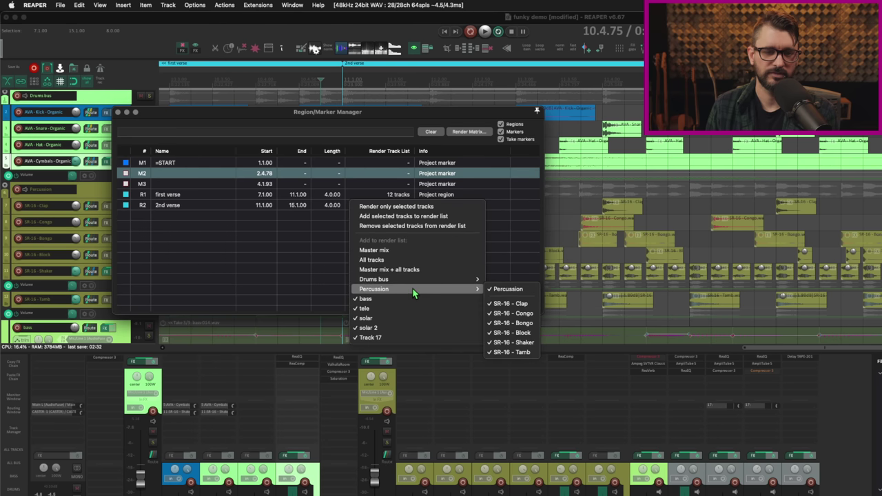
left_click(503, 289)
left_click(403, 196)
mouse_move(427, 288)
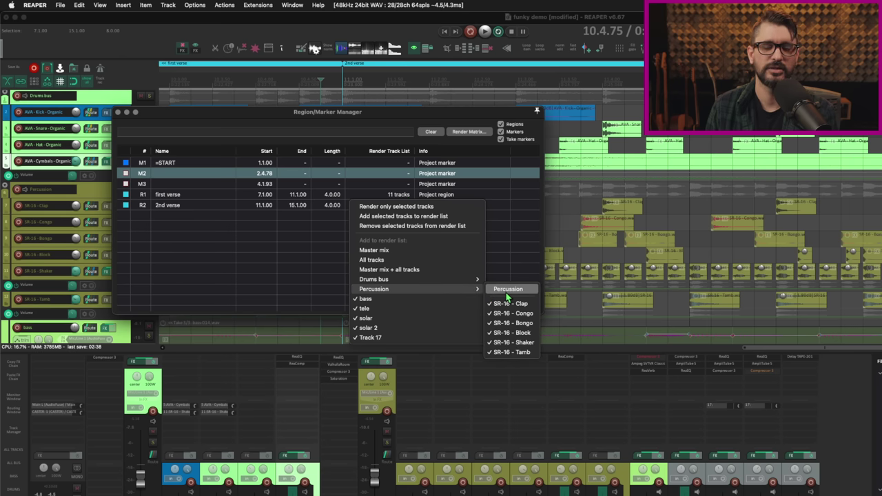
Step: Reverse-sort the marker/region list by the Info column and select region R1 first verse
left_click(516, 259)
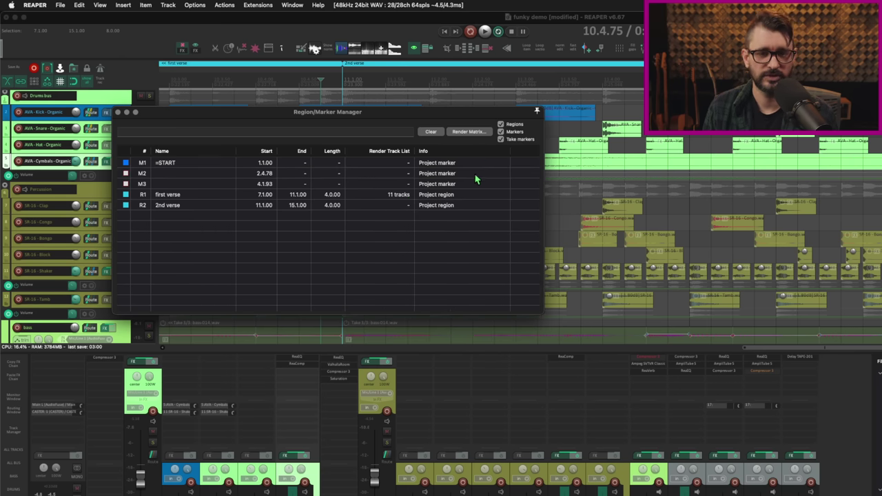
left_click(453, 151)
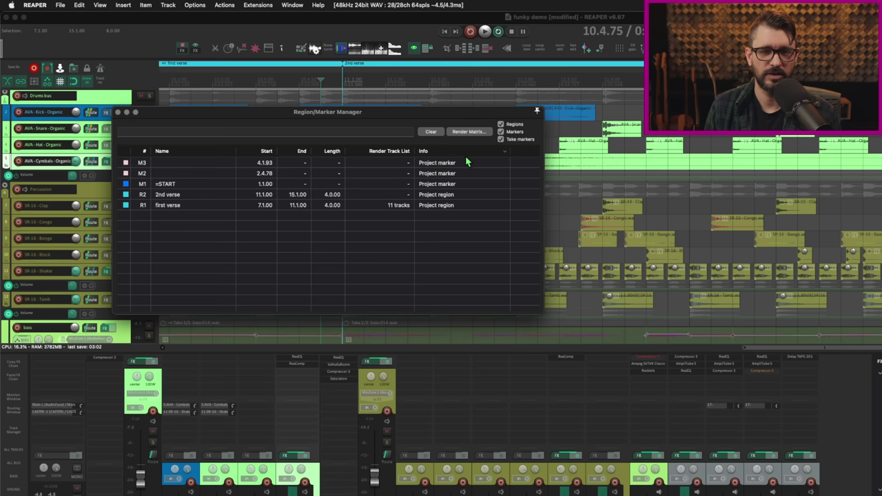
left_click(457, 211)
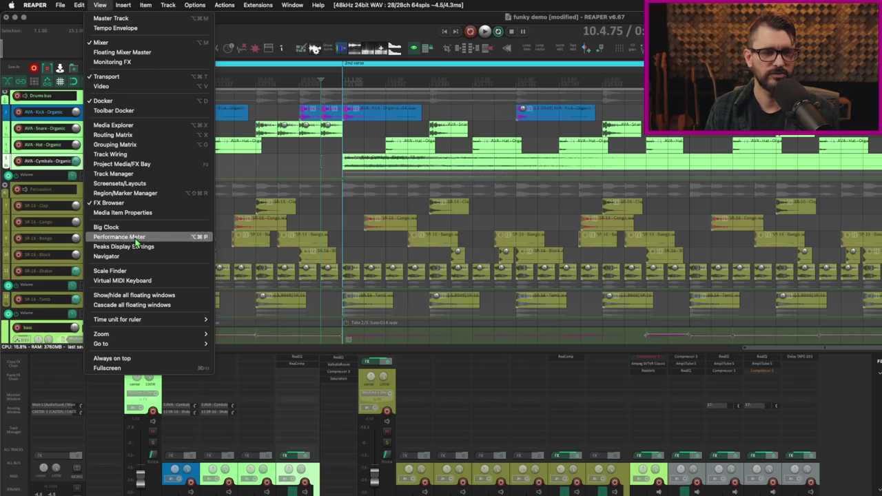
Step: Open the Routing Matrix and collapse and expand the Drums bus folder several times
left_click(152, 135)
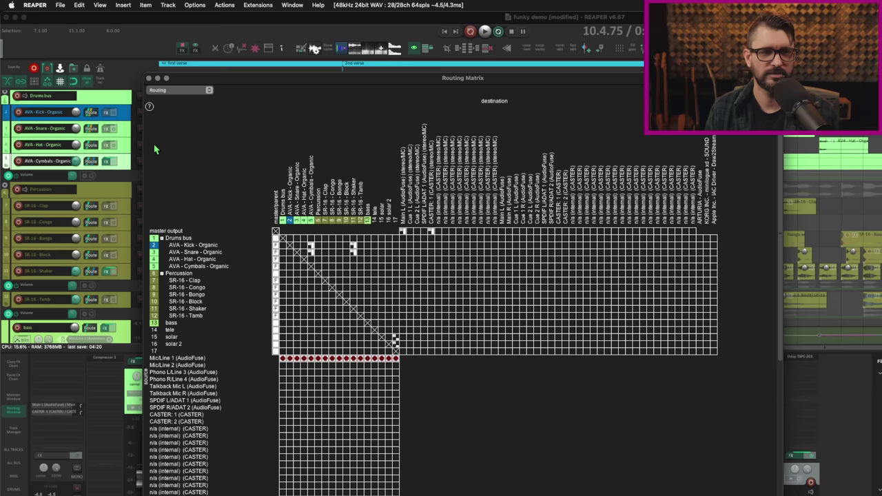
left_click(200, 90)
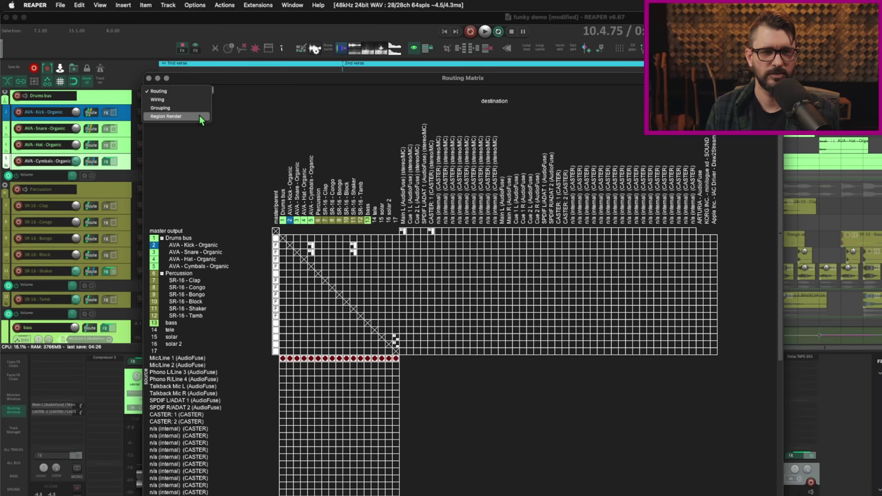
left_click(160, 90)
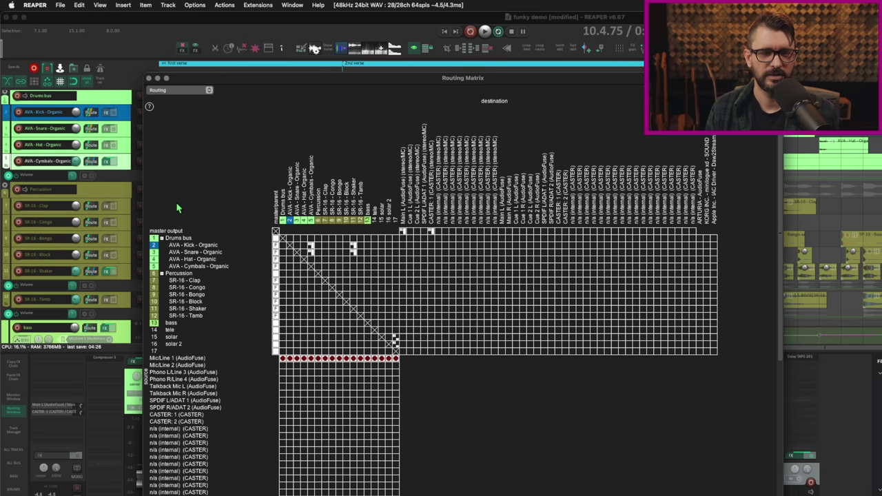
left_click(162, 239)
left_click(162, 239)
left_click(162, 239)
left_click(162, 239)
left_click(162, 239)
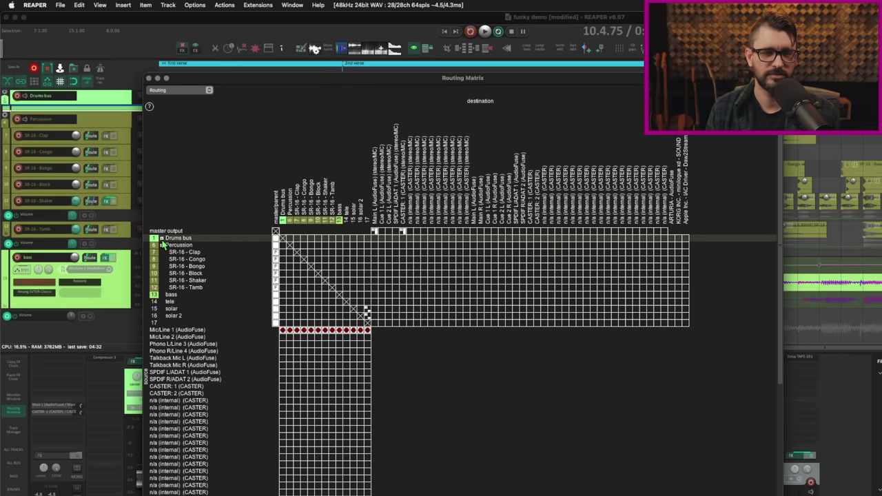
left_click(161, 239)
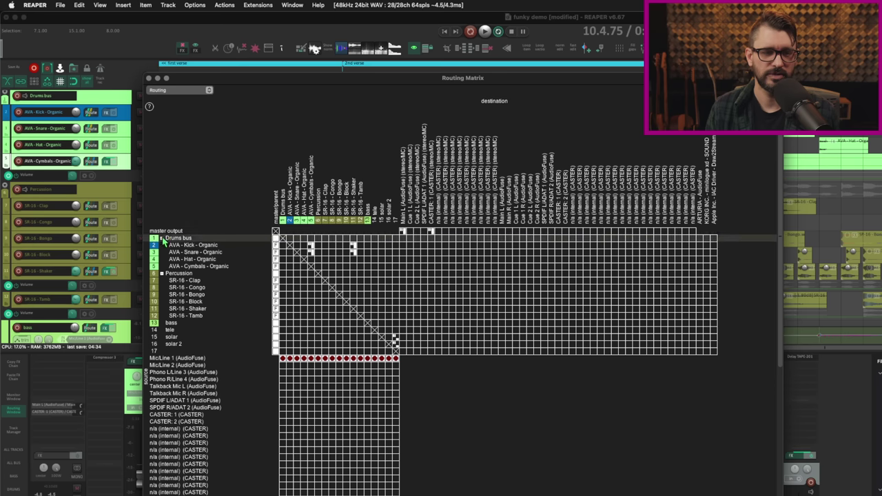
Step: Switch the matrix view to Grouping, then to Region Render
left_click(181, 90)
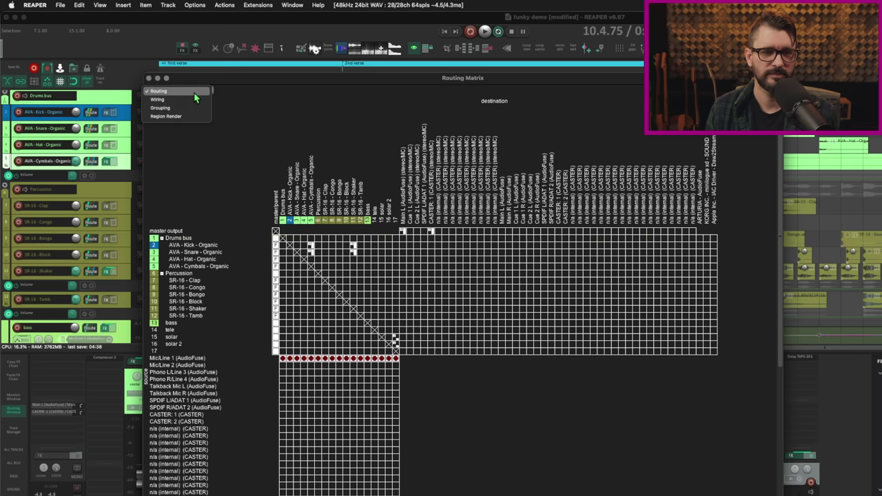
left_click(195, 110)
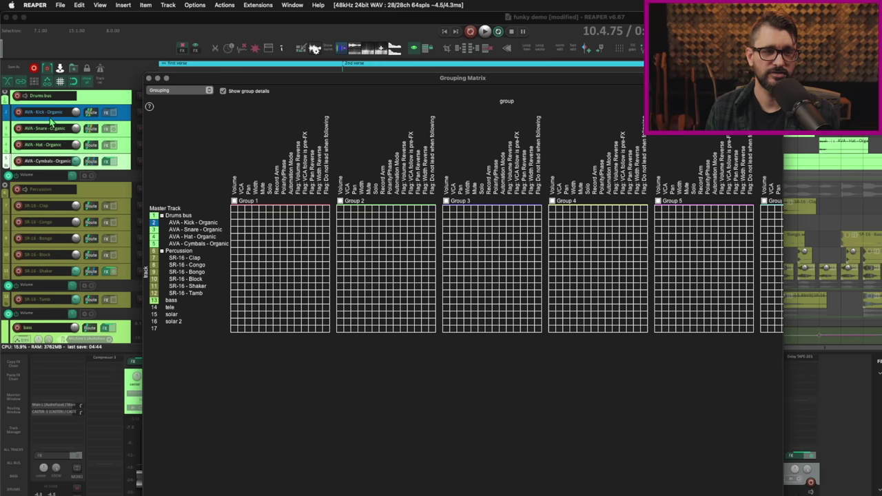
left_click(175, 91)
left_click(174, 100)
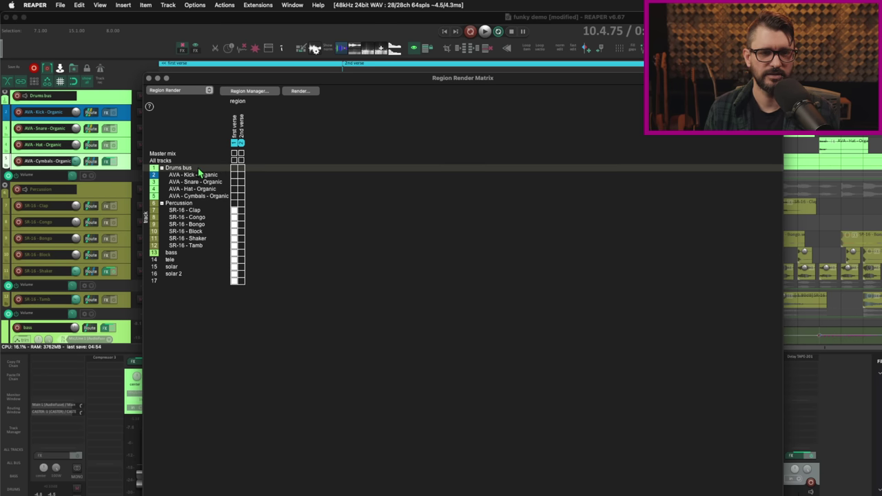
Step: Force the Drums bus to render as mono in the region render matrix
right_click(198, 171)
mouse_move(275, 214)
mouse_move(281, 235)
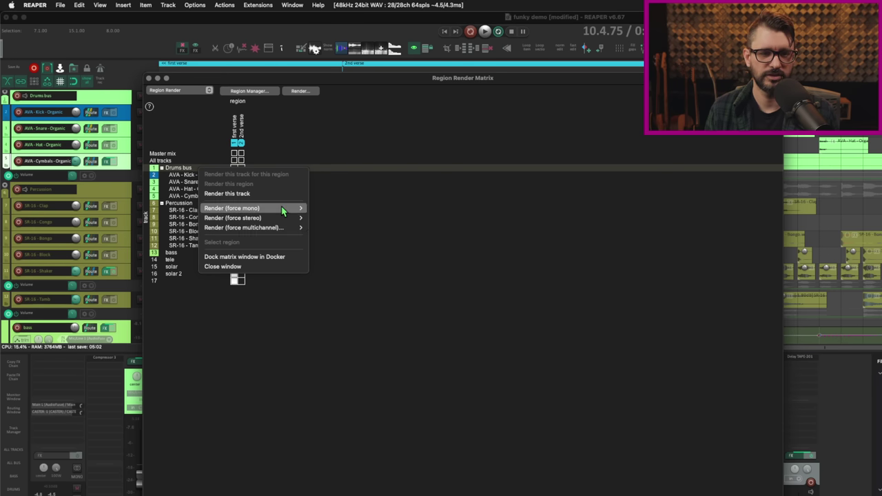
left_click(329, 229)
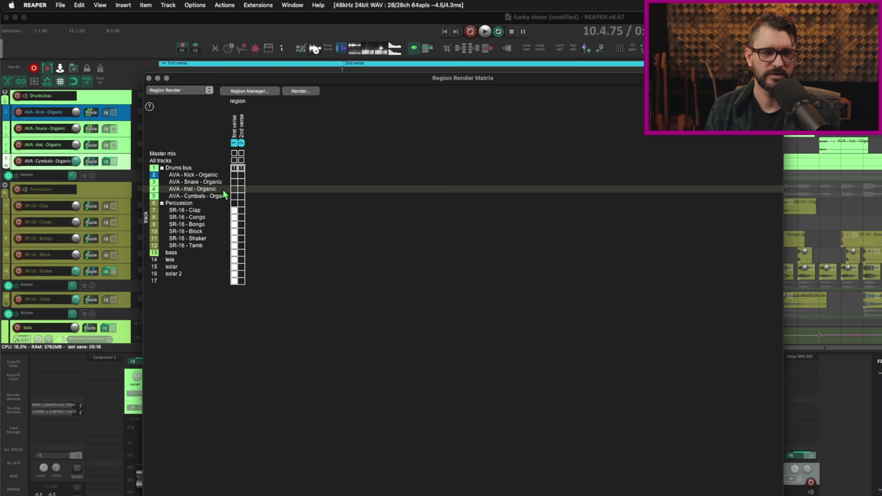
right_click(241, 193)
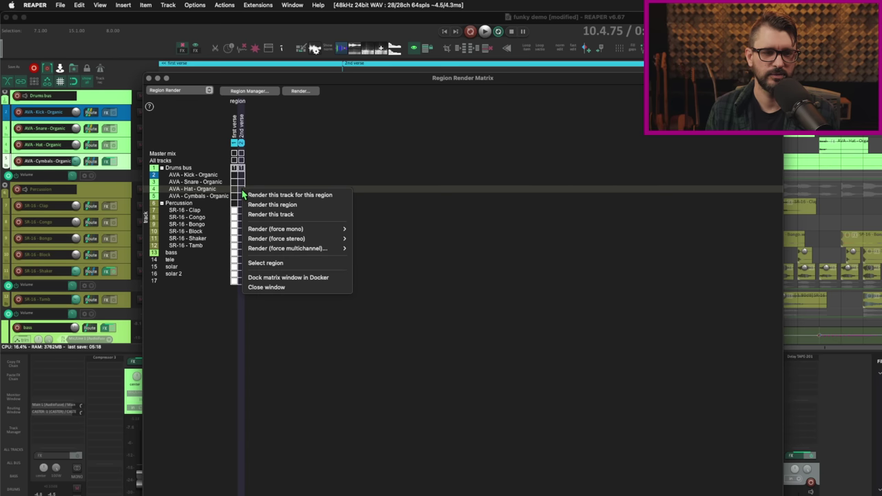
mouse_move(289, 234)
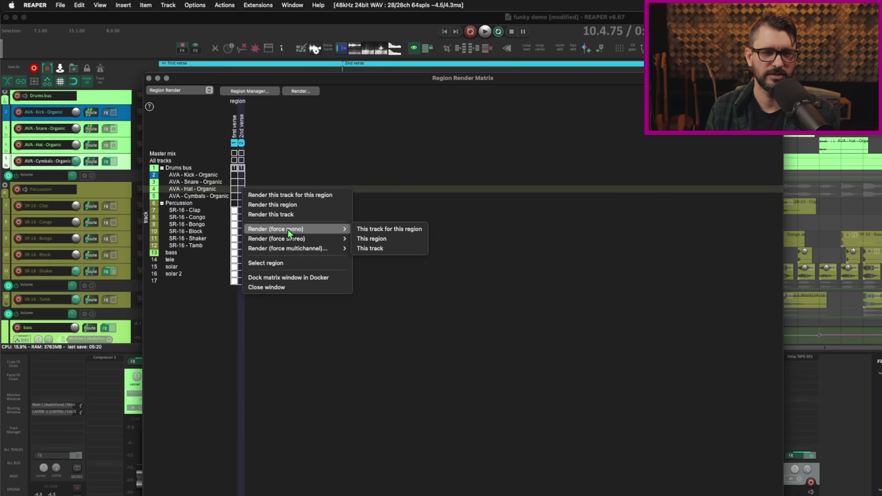
left_click(390, 266)
Step: Force AVA - Hat - Organic to stereo, toggle its first verse cell, then force mono there
right_click(213, 191)
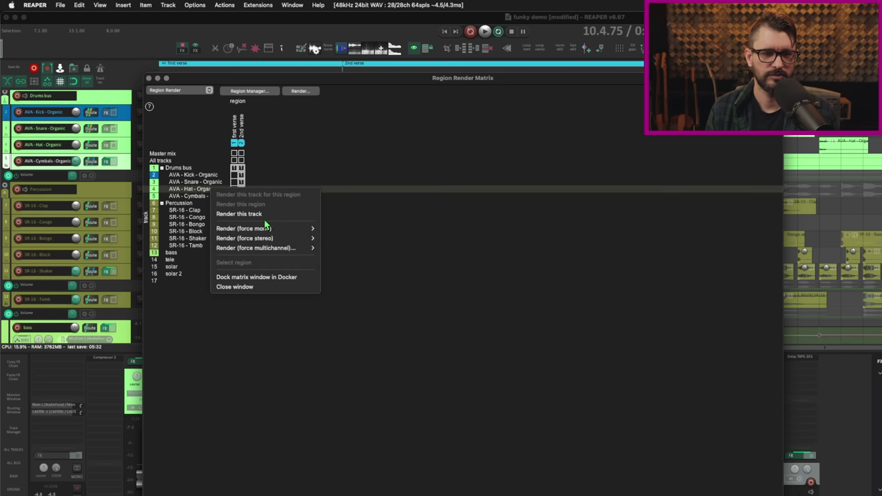
mouse_move(286, 239)
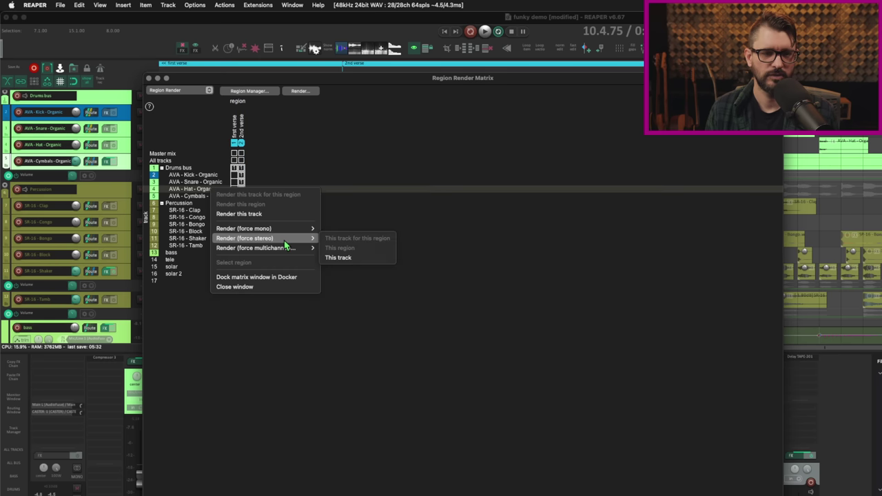
left_click(350, 260)
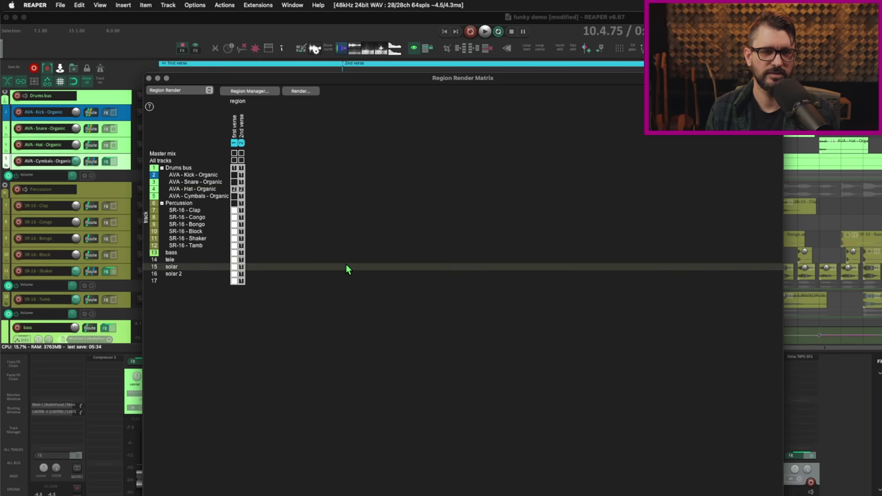
left_click(235, 190)
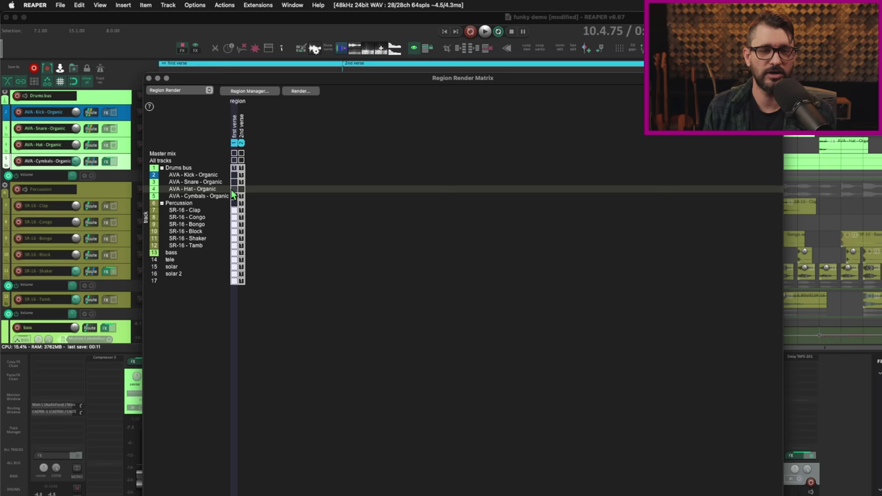
right_click(235, 190)
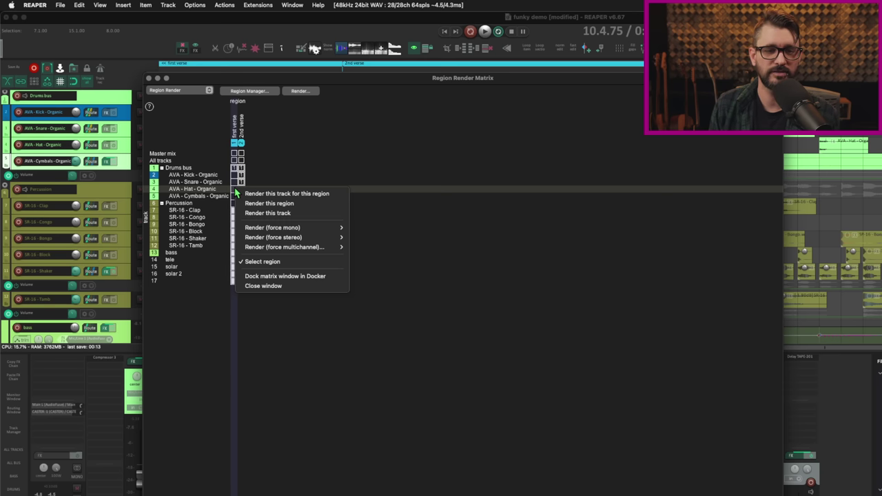
mouse_move(285, 228)
left_click(385, 228)
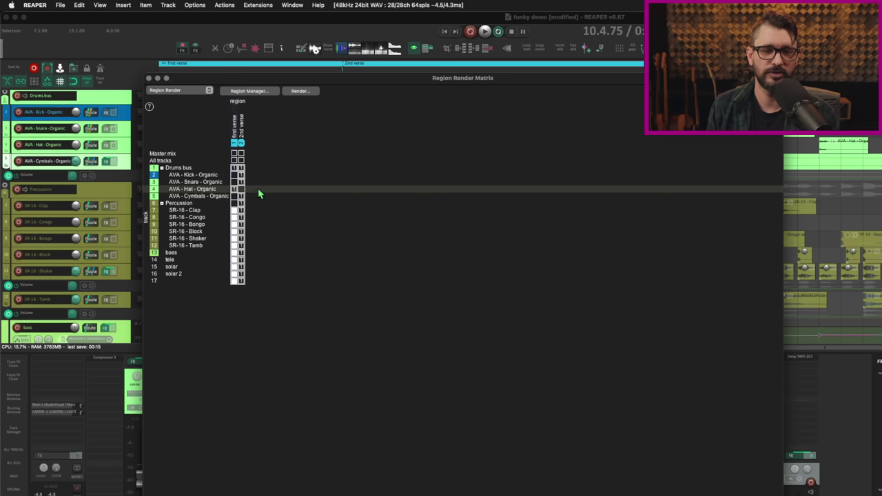
Step: Force stereo for the whole region, then choose a multichannel render for the Hat cell
right_click(236, 191)
mouse_move(298, 231)
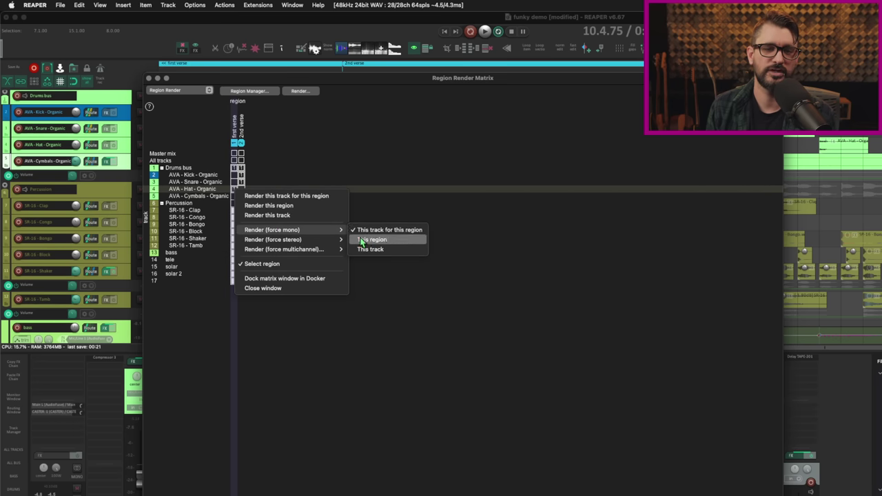
mouse_move(327, 241)
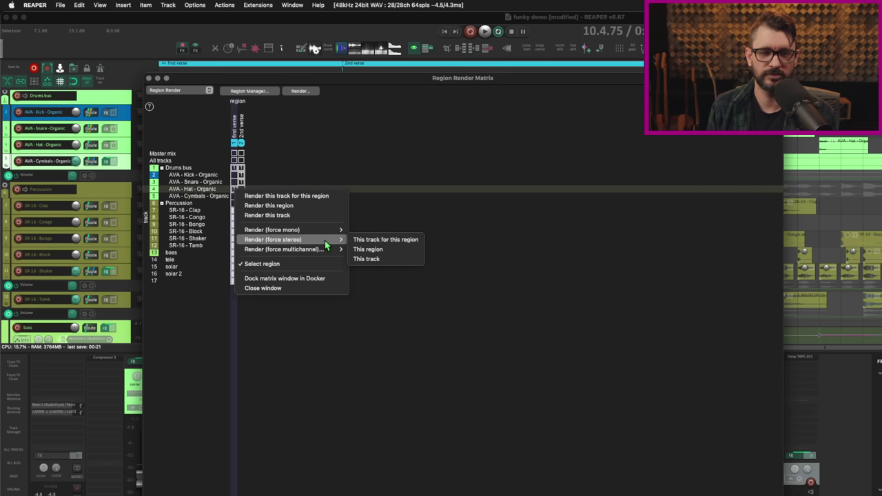
left_click(370, 250)
right_click(236, 191)
mouse_move(305, 253)
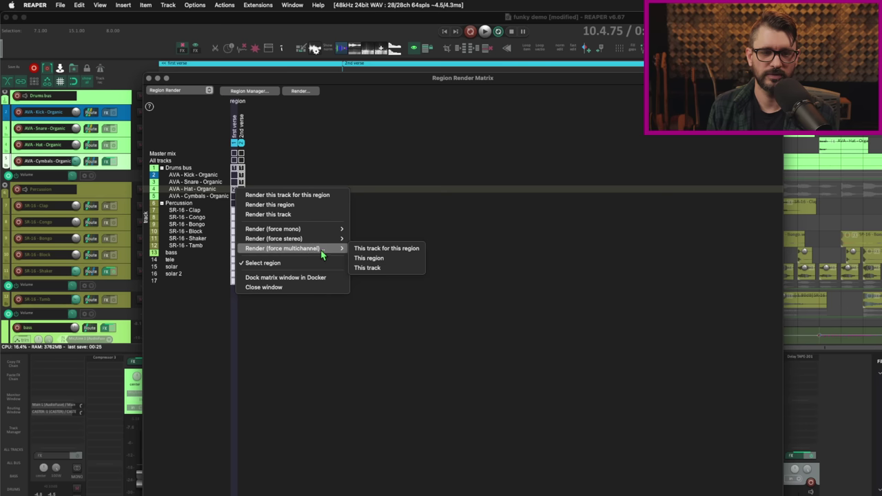
left_click(373, 249)
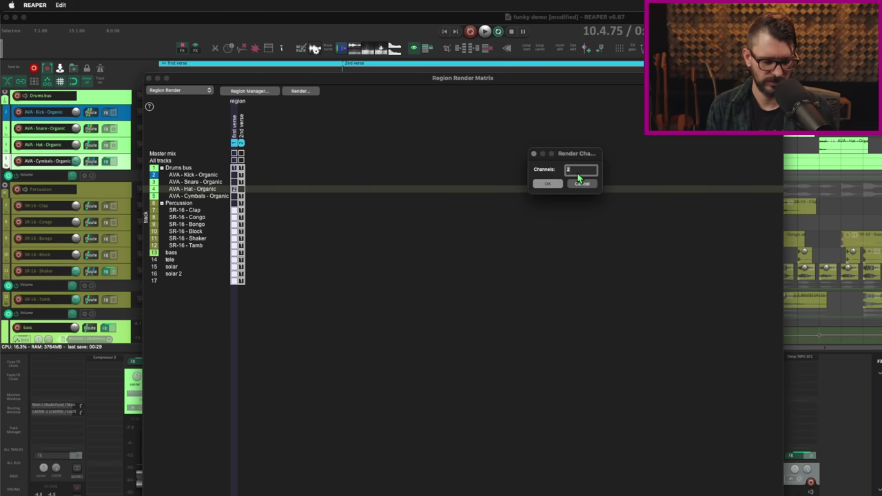
Step: Set the Hat track's forced multichannel render to 4 channels and confirm
type("4")
left_click(547, 183)
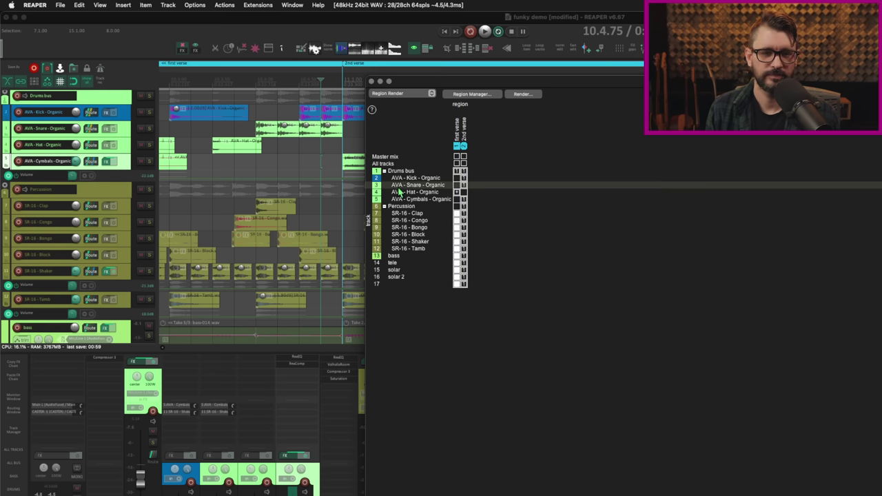
Step: From Render to File, open the Region Manager and move it lower to see render track lists
key("super+alt+r")
left_click(198, 143)
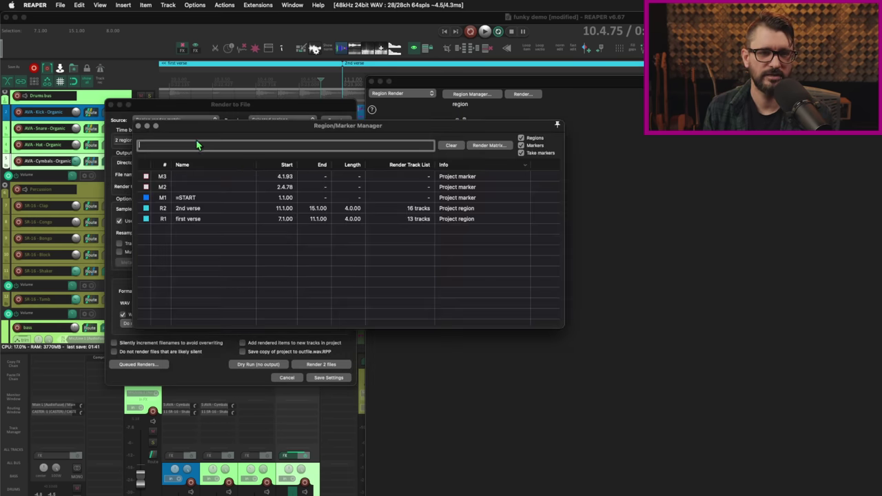
mouse_move(381, 119)
left_mouse_down()
mouse_move(370, 182)
mouse_move(344, 209)
left_mouse_up()
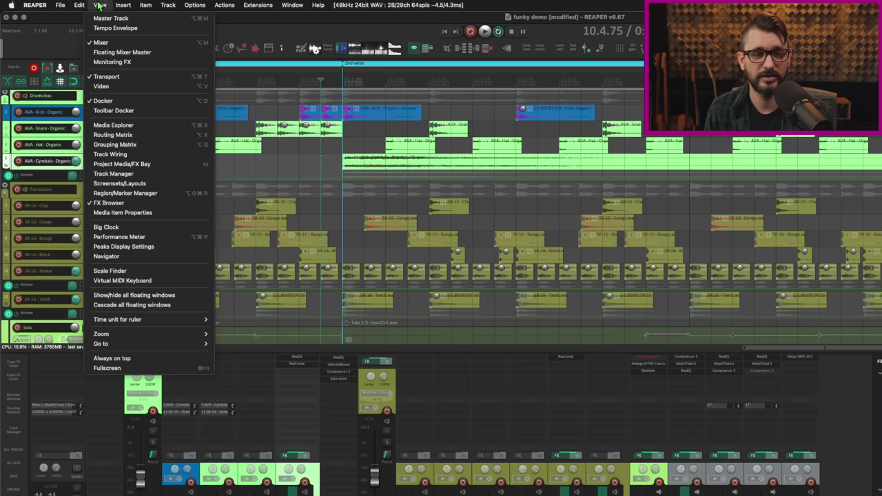
Step: Open File > Batch File/Item Converter and expand its Use CPU cores list
mouse_move(60, 5)
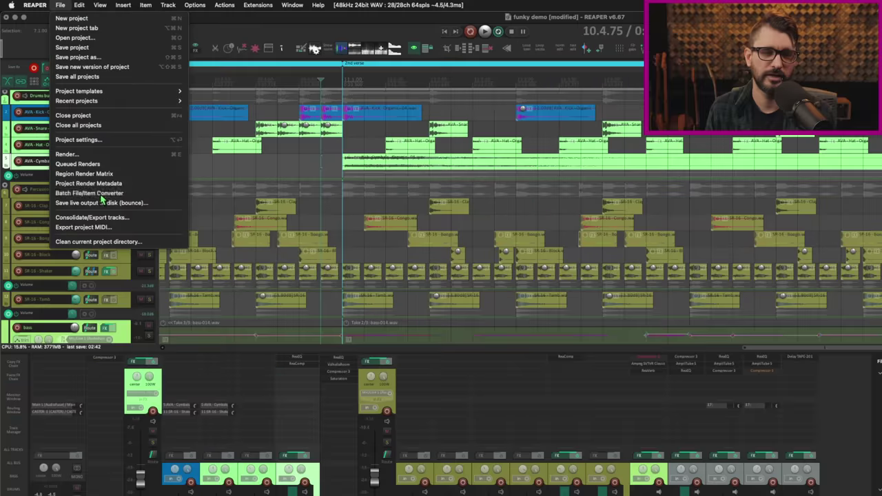
left_click(146, 234)
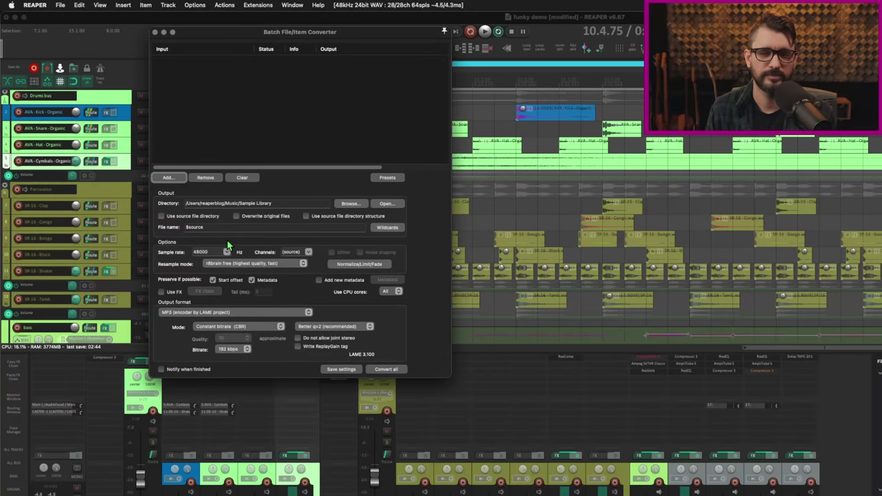
left_click(394, 292)
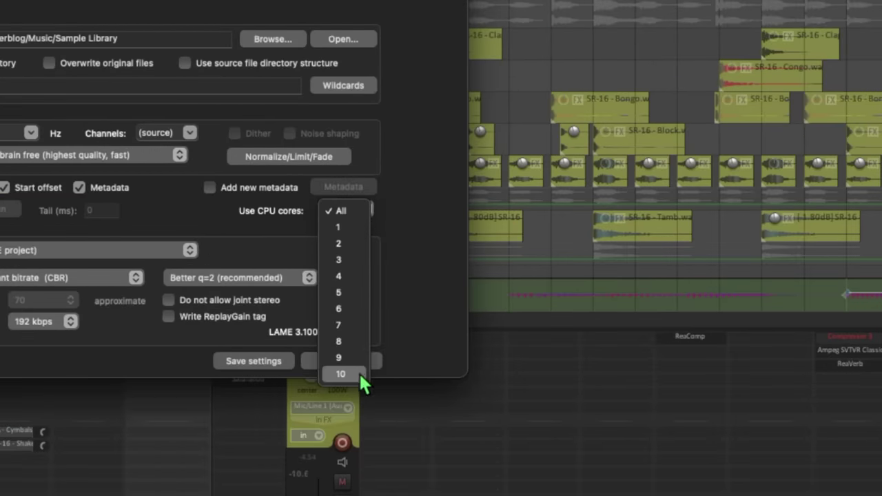